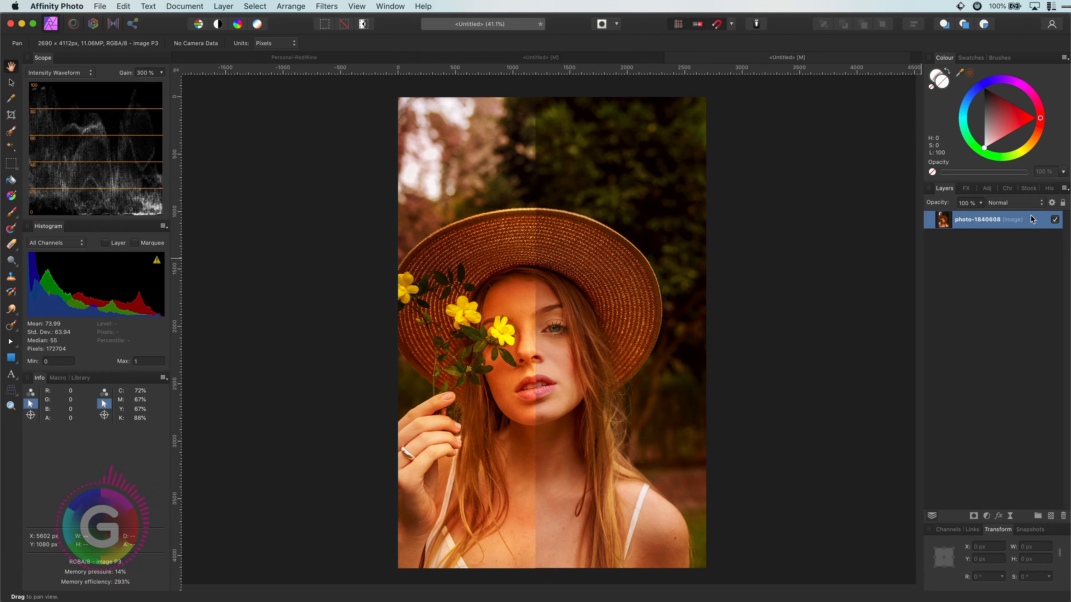
Duplicate the photo layer and convert the copy to a pixel layer with Rasterise & Trim.
{"action": "right_click", "coordinate": [970, 222]}
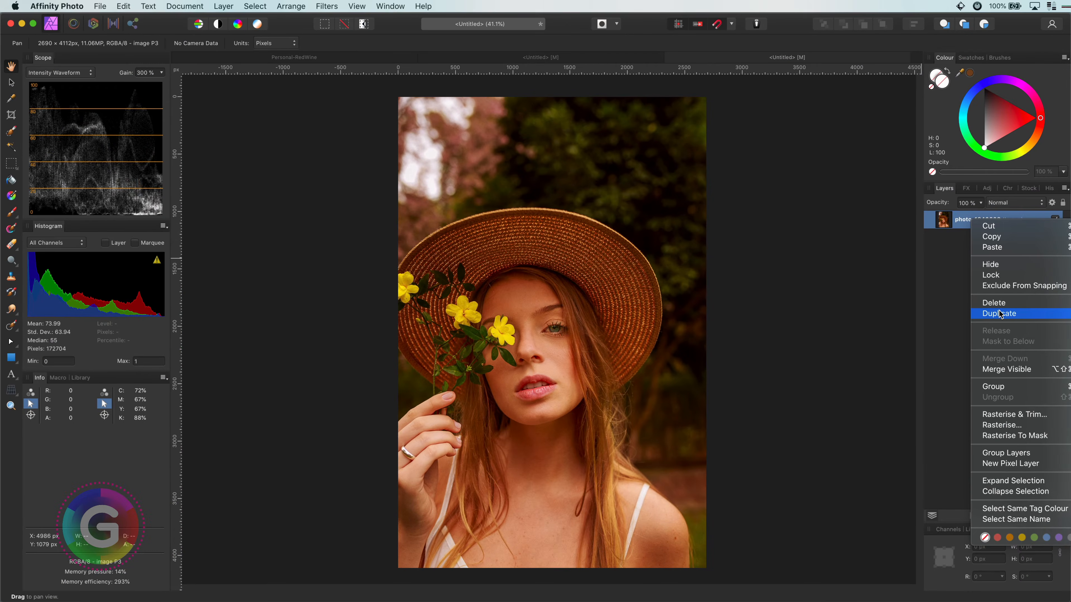
{"action": "left_click", "coordinate": [999, 314]}
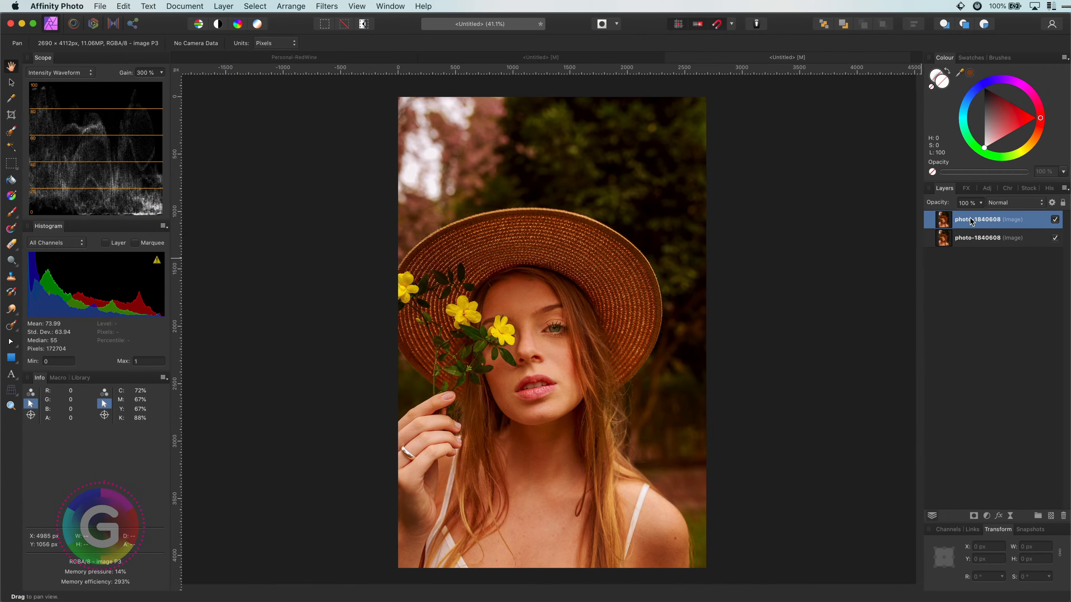
{"action": "right_click", "coordinate": [868, 119]}
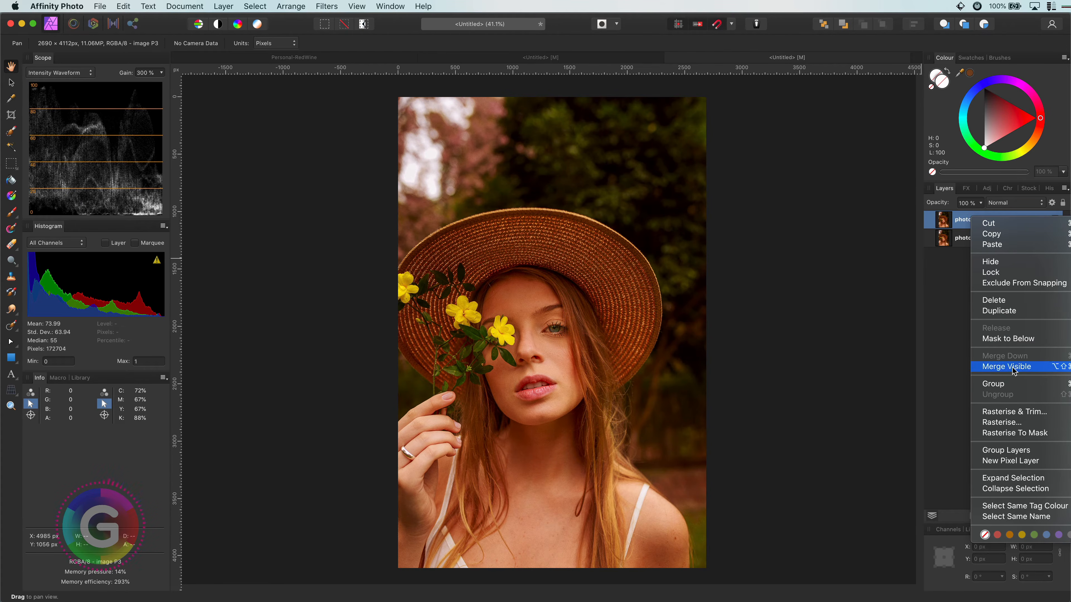
{"action": "left_click", "coordinate": [1019, 412]}
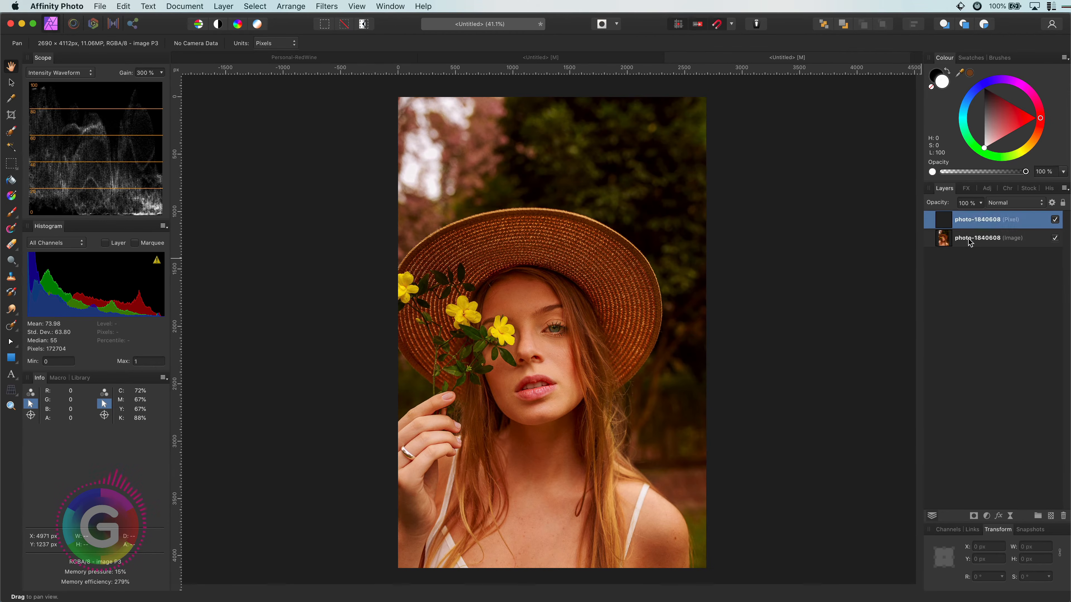
Rename the lower photo layer "original" and the rasterised copy "raster".
{"action": "double_click", "coordinate": [910, 297]}
{"action": "type", "text": "original"}
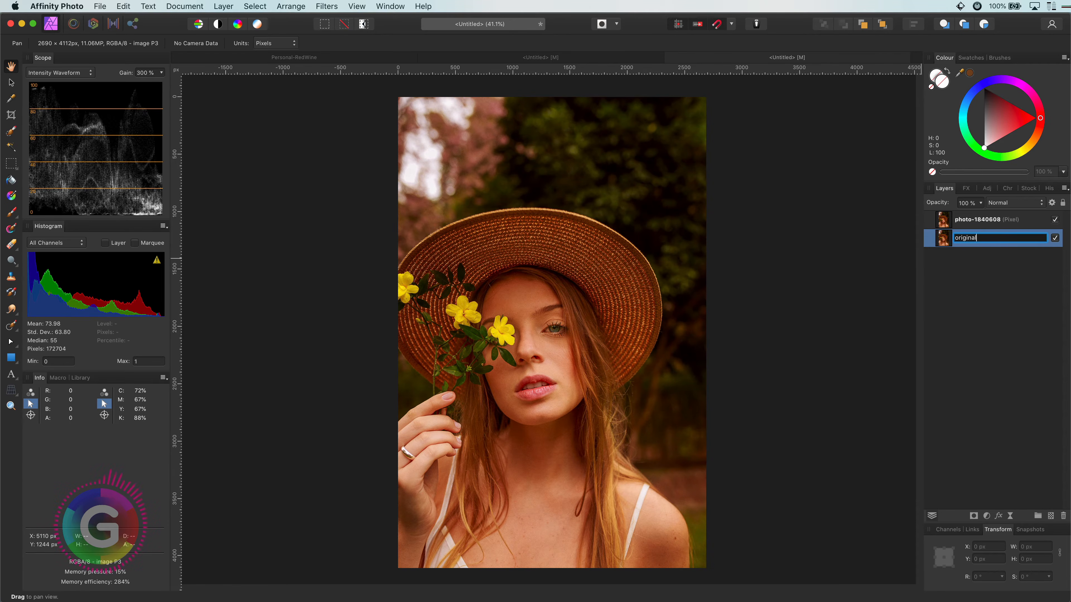
{"action": "key", "text": "Return"}
{"action": "double_click", "coordinate": [978, 219]}
{"action": "type", "text": "rester"}
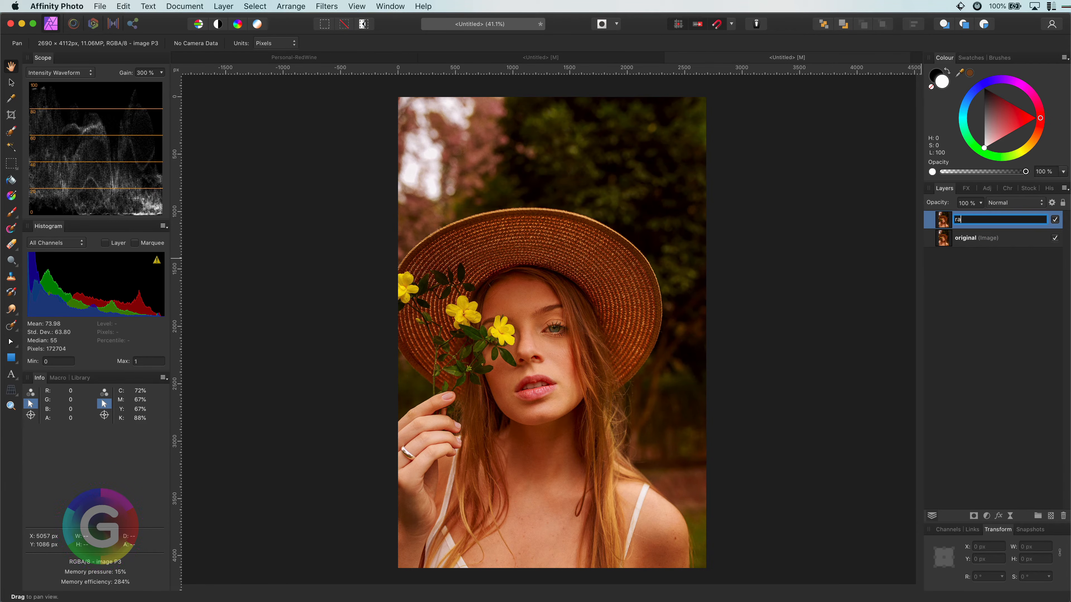
{"action": "key", "text": "Return"}
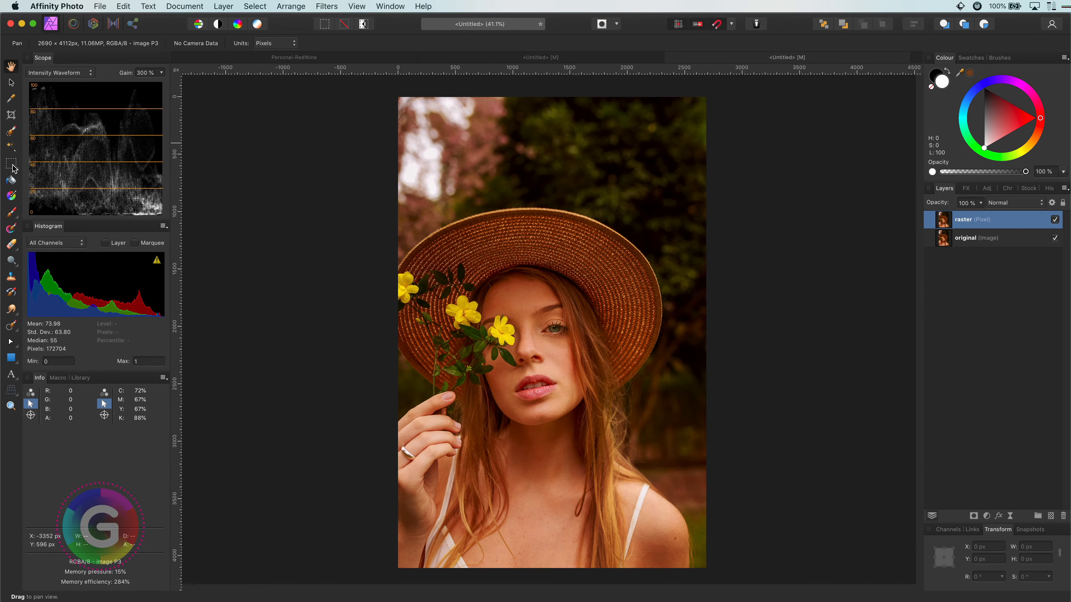
Select a full-height strip about 3 px wide at about X 1989 px on the raster layer and copy it onto a new layer.
{"action": "left_click", "coordinate": [28, 301]}
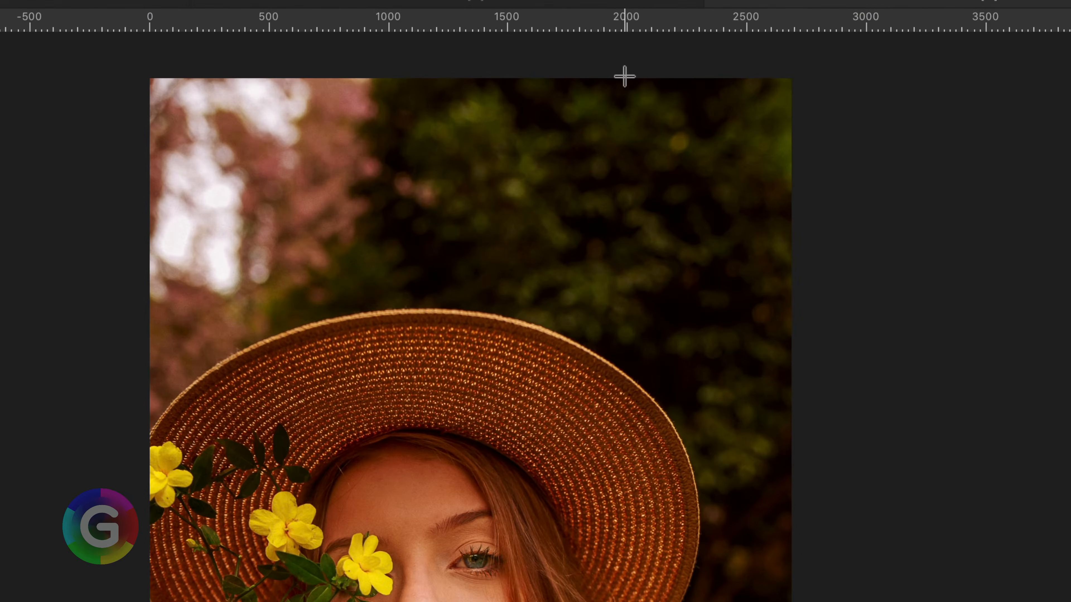
{"action": "left_click_drag", "start_coordinate": [624, 96], "coordinate": [626, 567]}
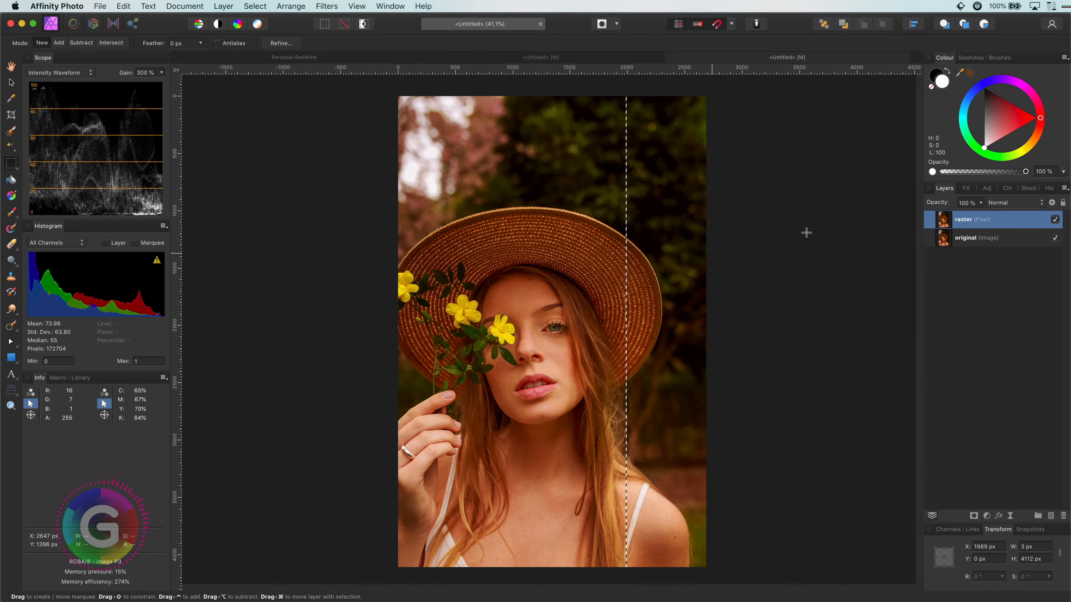
{"action": "left_click", "coordinate": [125, 6]}
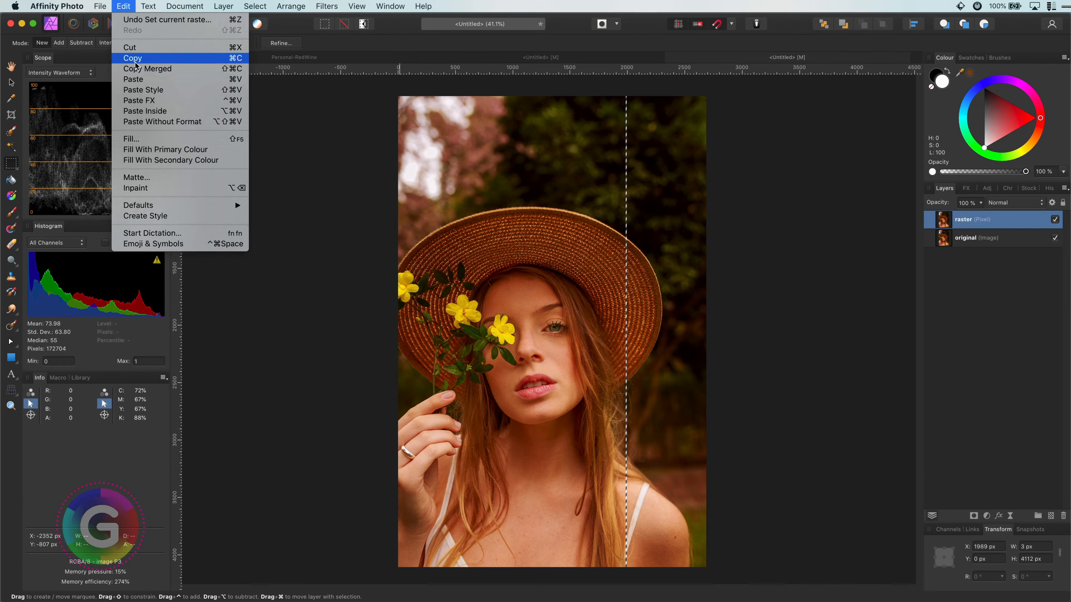
{"action": "left_click", "coordinate": [300, 138]}
{"action": "left_click", "coordinate": [125, 6]}
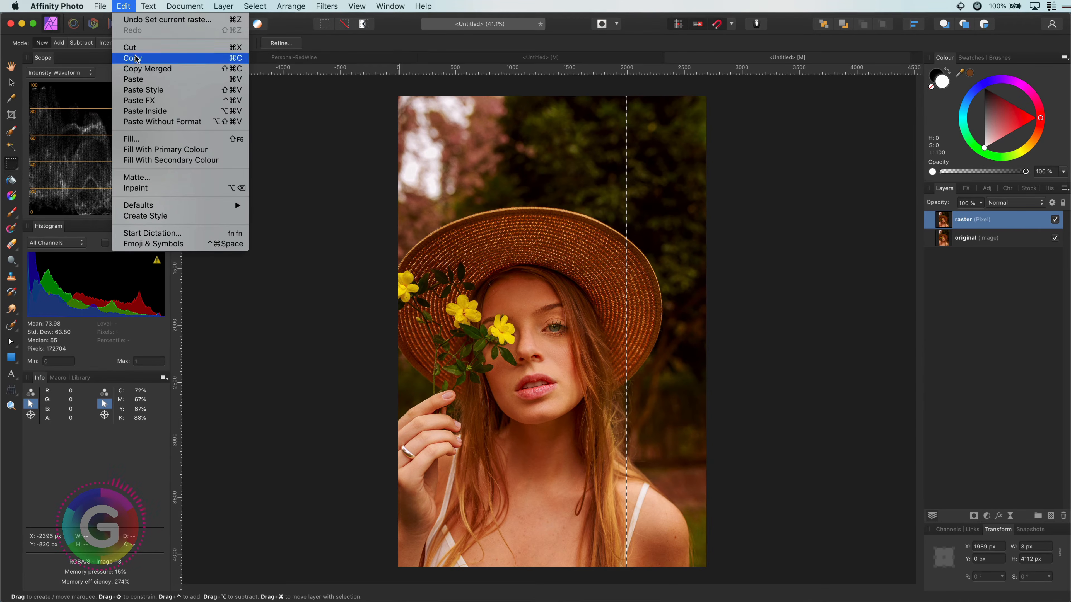
{"action": "left_click", "coordinate": [139, 84]}
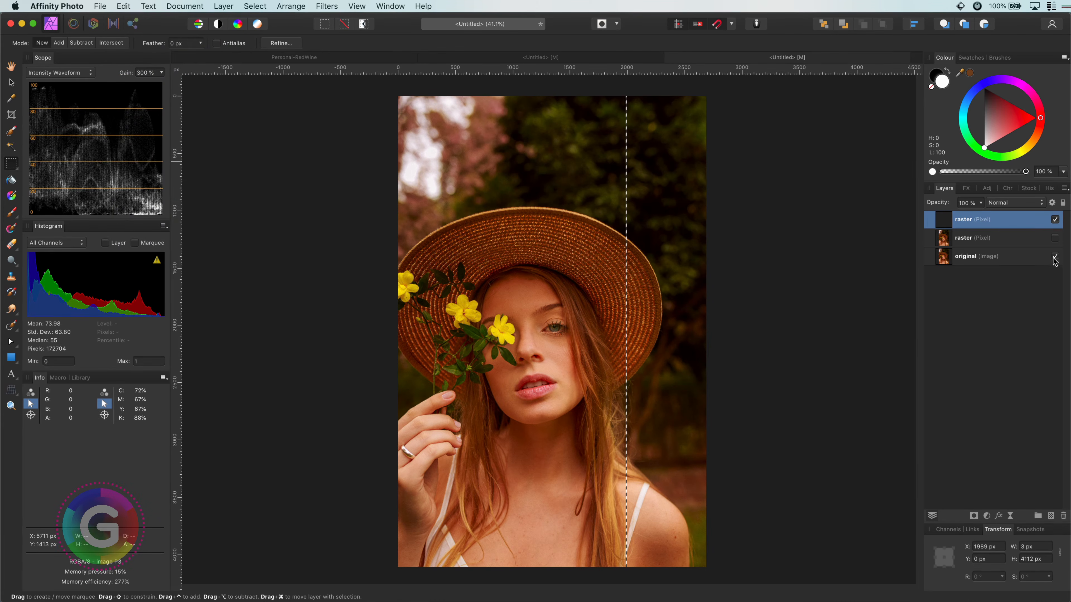
Hide the full raster layer and the original layer, and clear the marquee selection around the copied strip.
{"action": "left_click", "coordinate": [1055, 237]}
{"action": "left_click", "coordinate": [1055, 256]}
{"action": "key", "text": "super+d"}
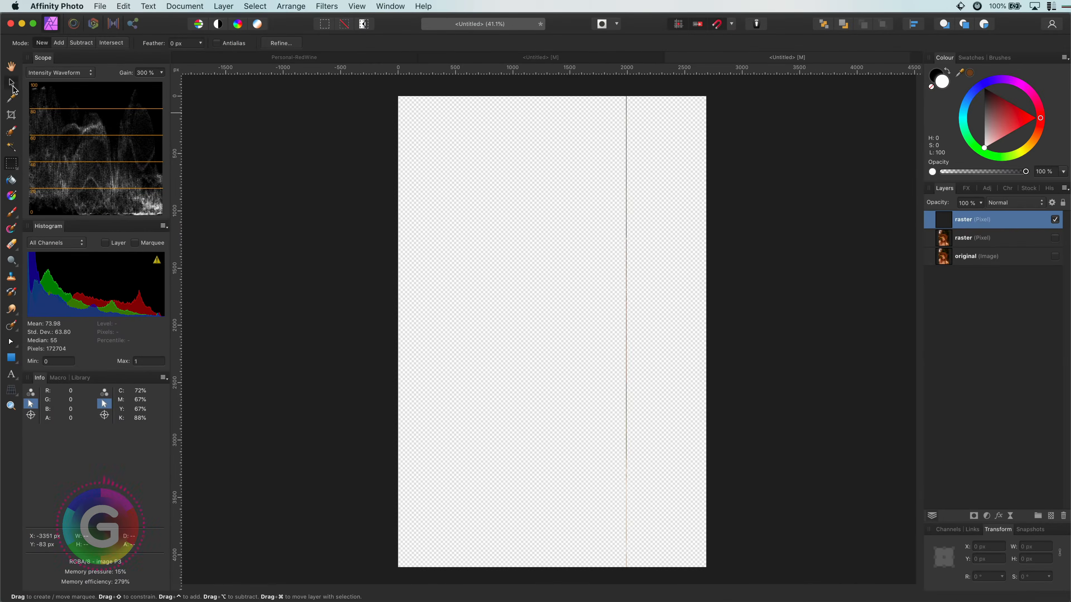
Stretch the copied strip horizontally in both directions until it is about 1923 px wide.
{"action": "left_click", "coordinate": [16, 121]}
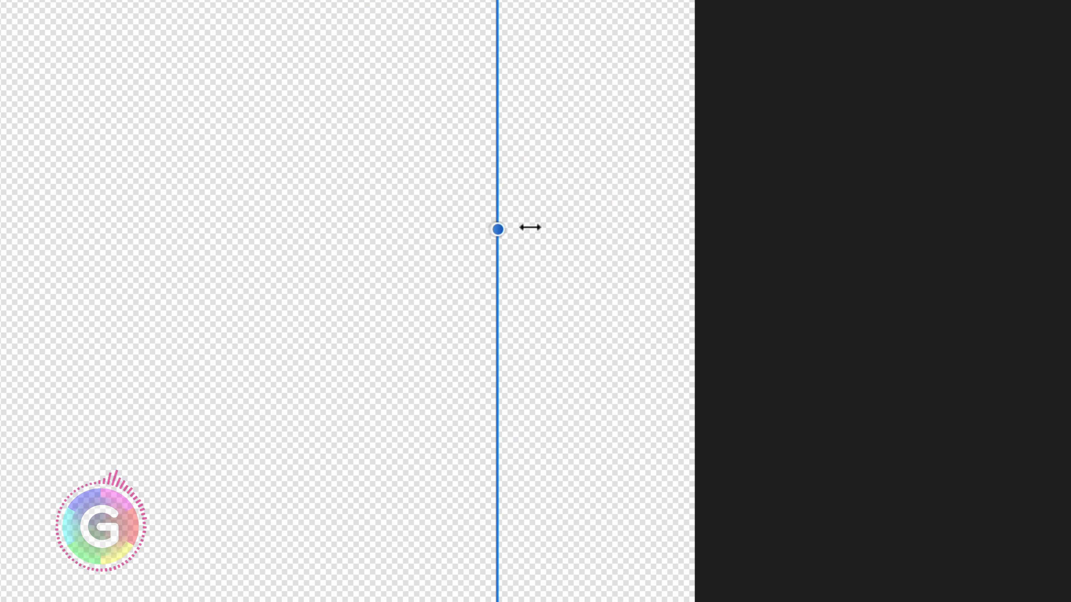
{"action": "left_click_drag", "start_coordinate": [632, 331], "coordinate": [714, 328]}
{"action": "left_click_drag", "start_coordinate": [713, 222], "coordinate": [789, 222]}
{"action": "left_click_drag", "start_coordinate": [493, 230], "coordinate": [226, 230]}
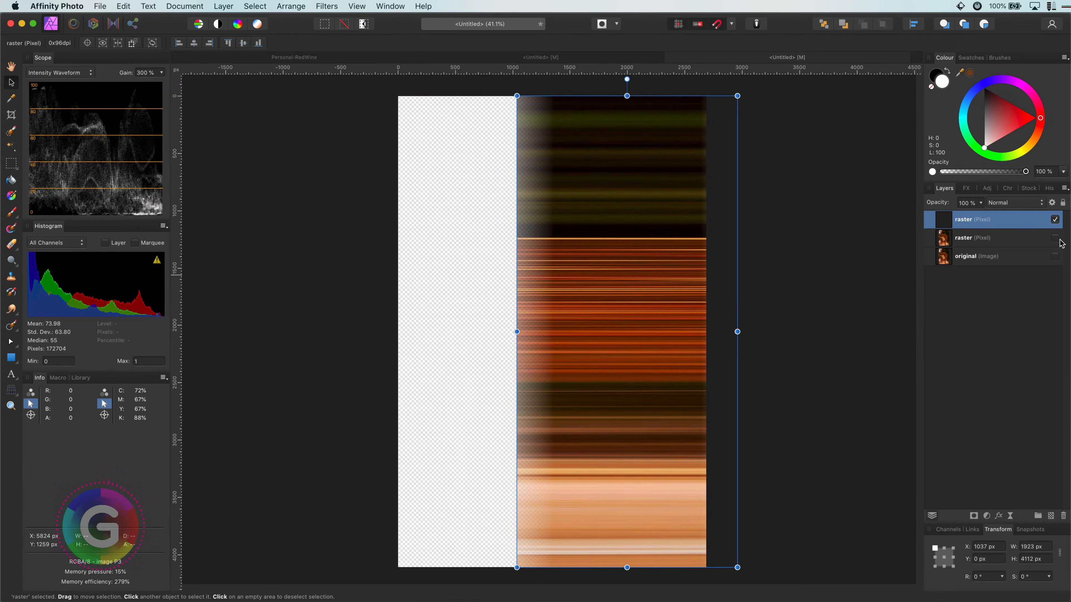
With the full raster layer shown again, shear the streak layer to about -9.5° and widen it to about 2433 px.
{"action": "left_click", "coordinate": [1058, 239]}
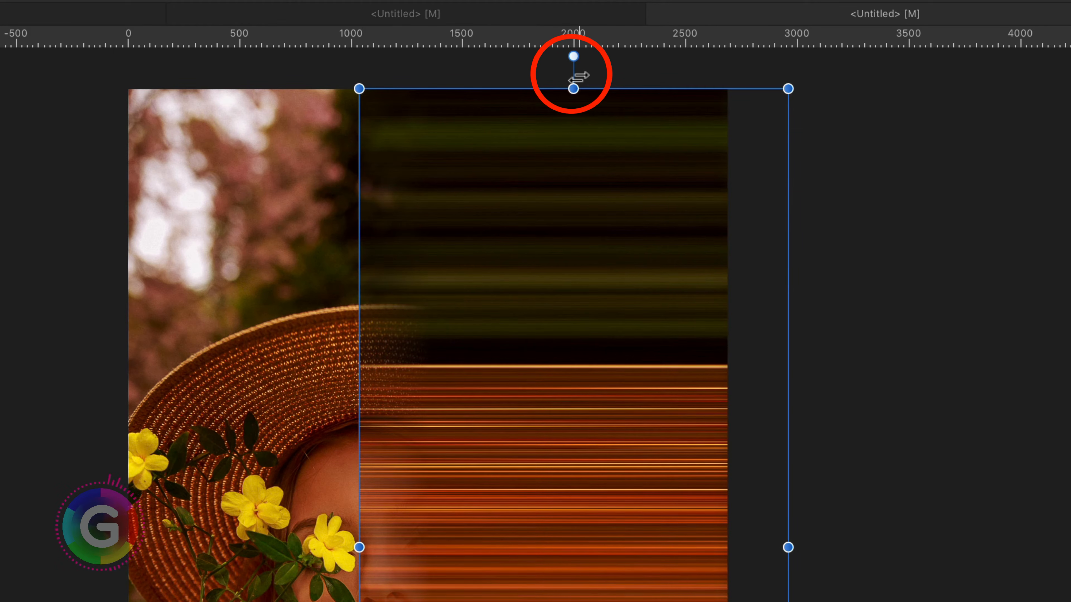
{"action": "left_click_drag", "start_coordinate": [576, 80], "coordinate": [731, 91]}
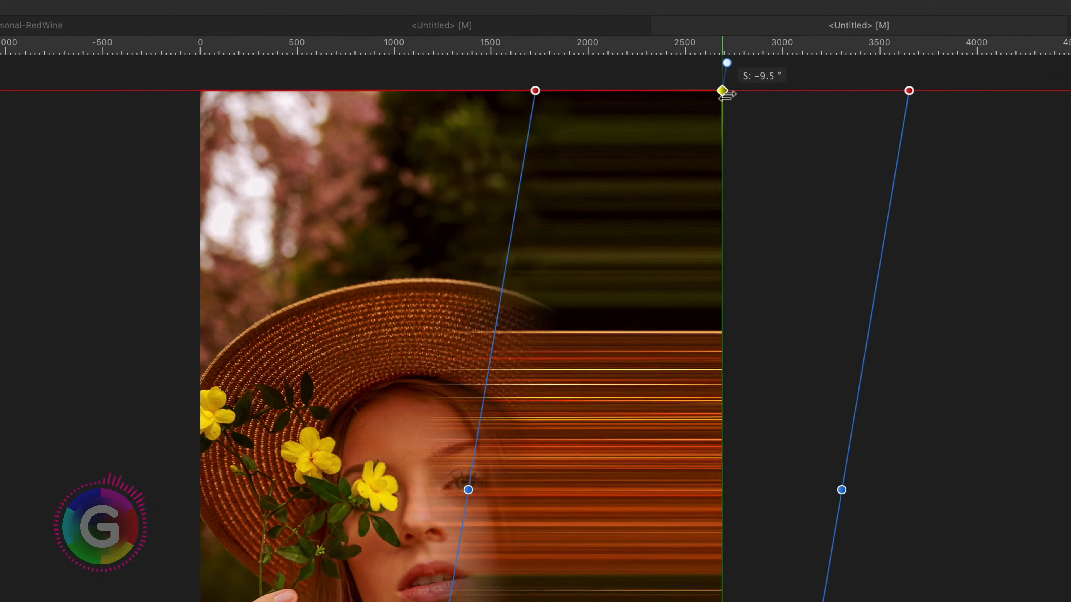
{"action": "left_click_drag", "start_coordinate": [653, 409], "coordinate": [624, 412]}
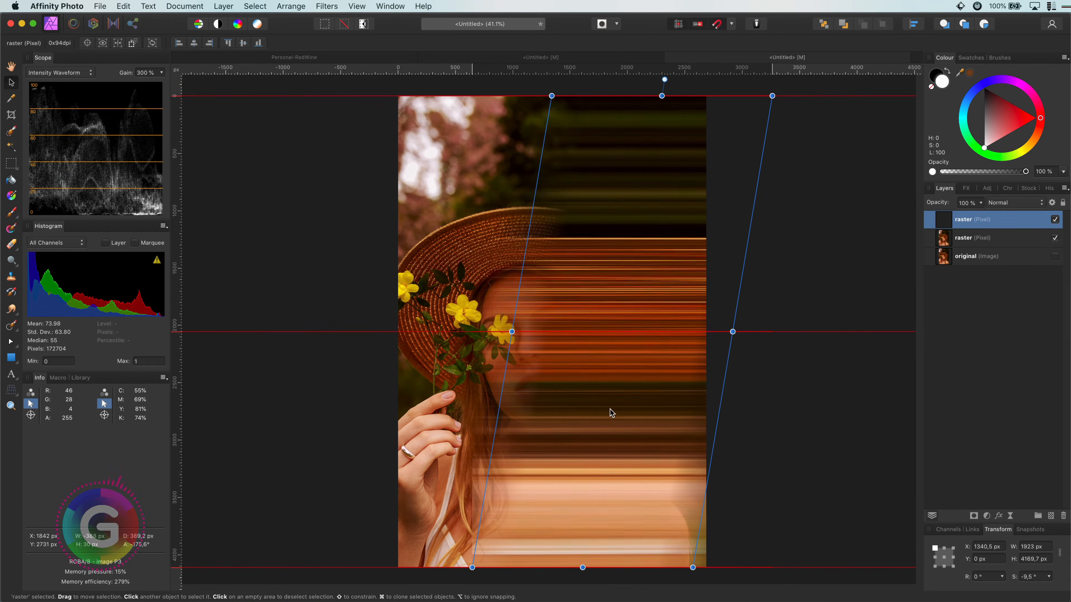
{"action": "left_click_drag", "start_coordinate": [758, 331], "coordinate": [818, 330]}
{"action": "left_click_drag", "start_coordinate": [610, 354], "coordinate": [598, 358]}
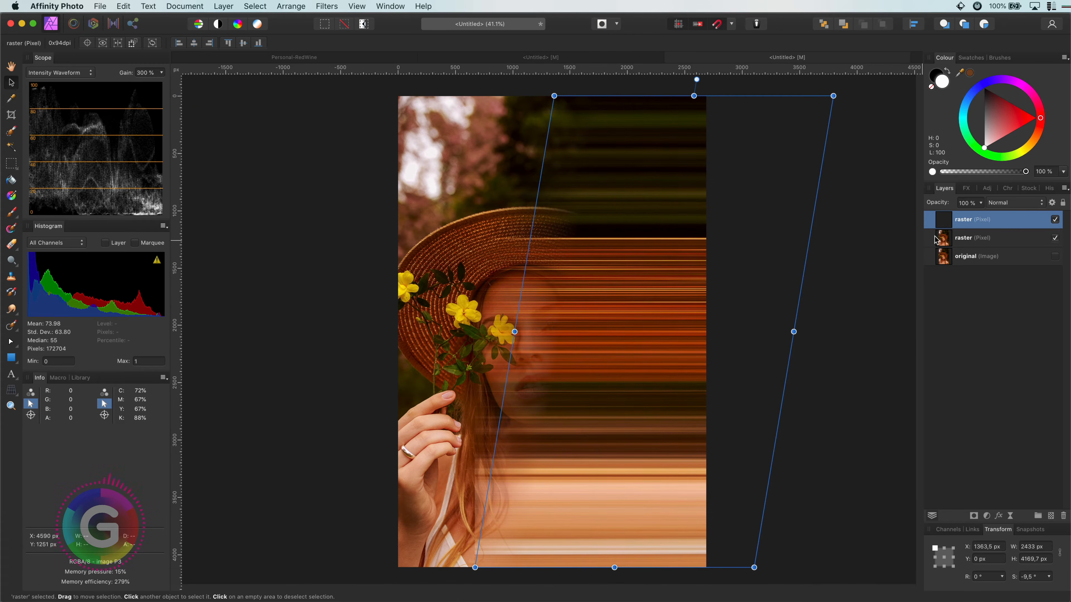
Add a live Gaussian Blur filter with a 100 px radius to the streak layer.
{"action": "left_click", "coordinate": [1011, 517]}
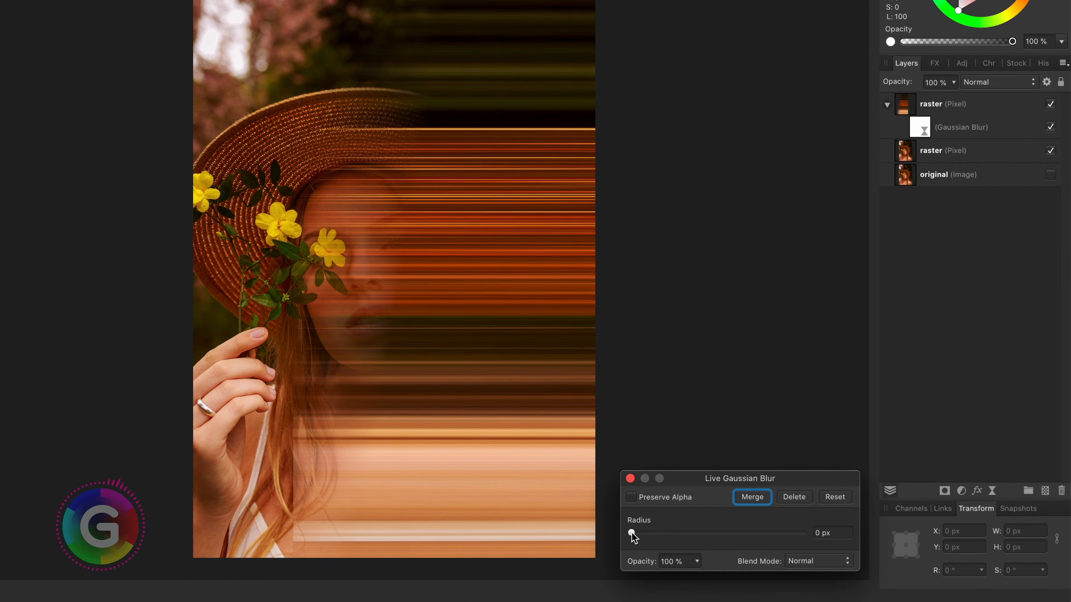
{"action": "left_click_drag", "start_coordinate": [631, 533], "coordinate": [803, 533]}
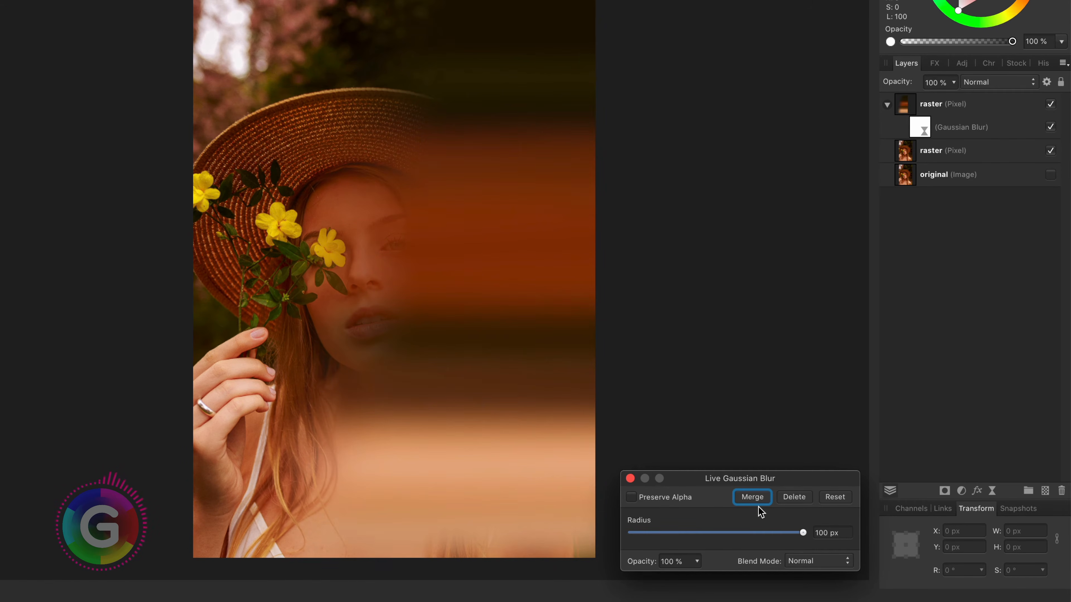
{"action": "left_click", "coordinate": [630, 479]}
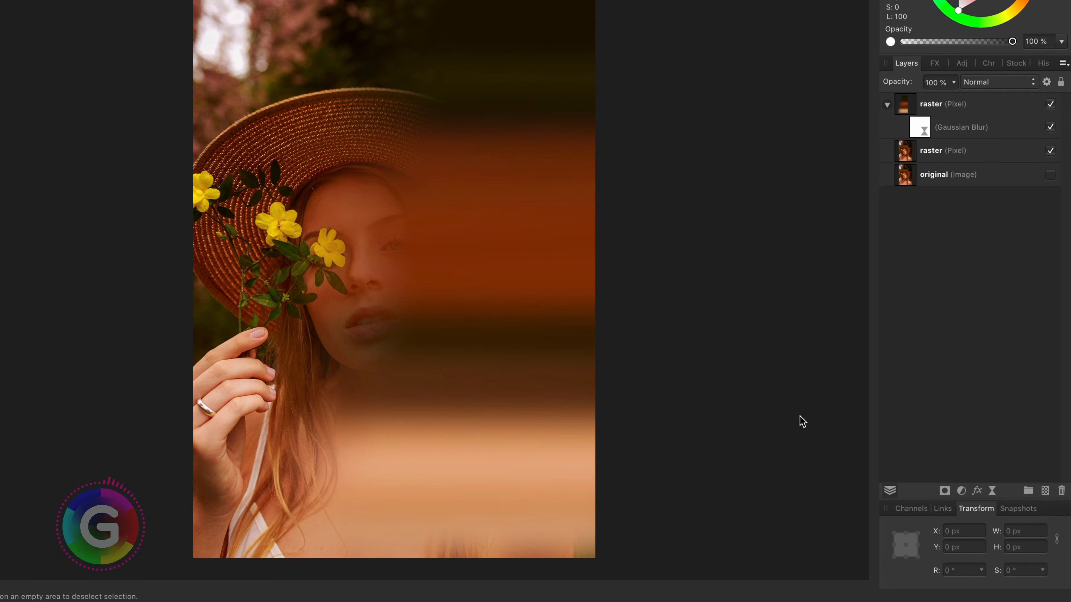
Set the blurred streak layer's blend mode to Soft Light and its opacity to 52%, leaving no layer selected.
{"action": "left_click", "coordinate": [912, 106]}
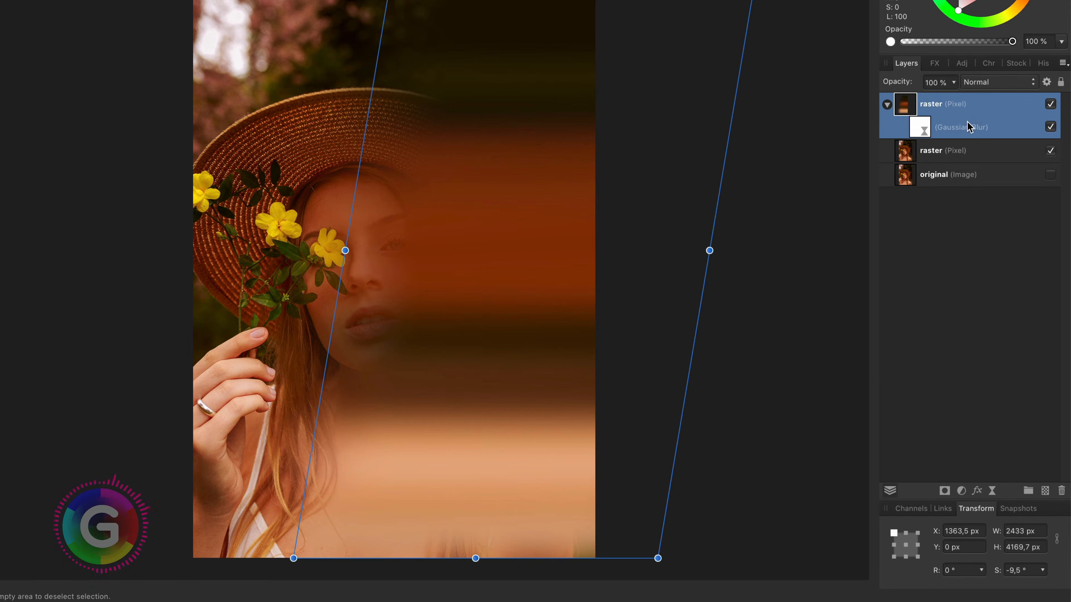
{"action": "left_click", "coordinate": [986, 83]}
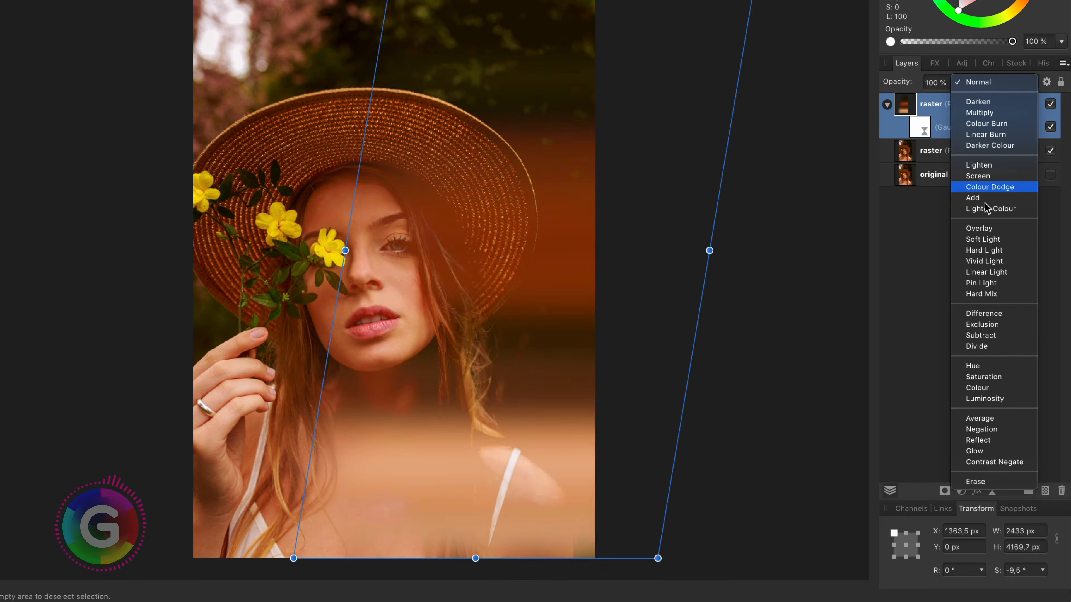
{"action": "left_click", "coordinate": [989, 240]}
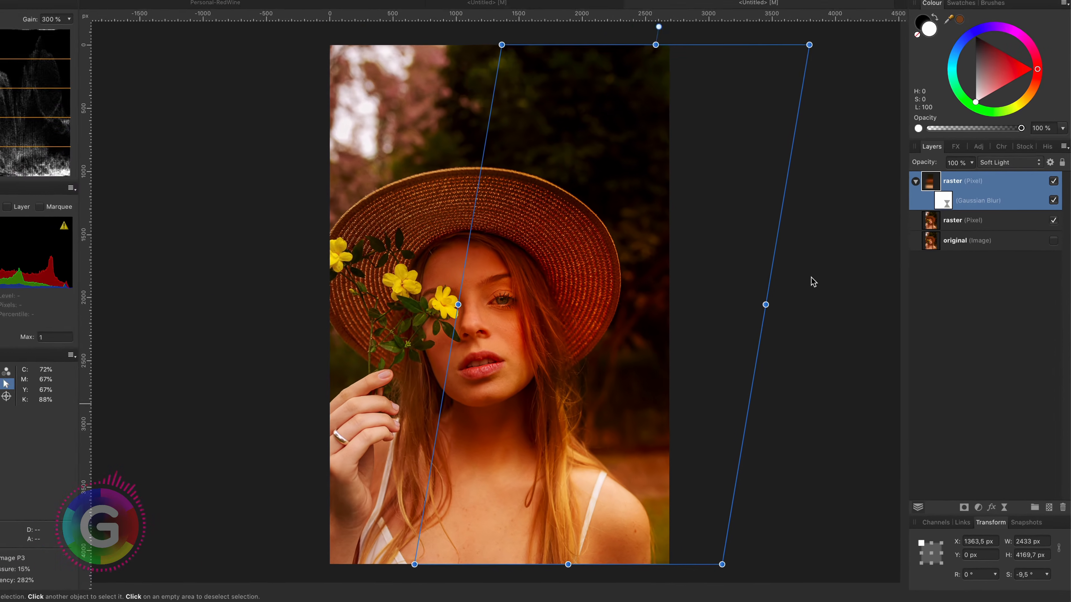
{"action": "left_click", "coordinate": [787, 215]}
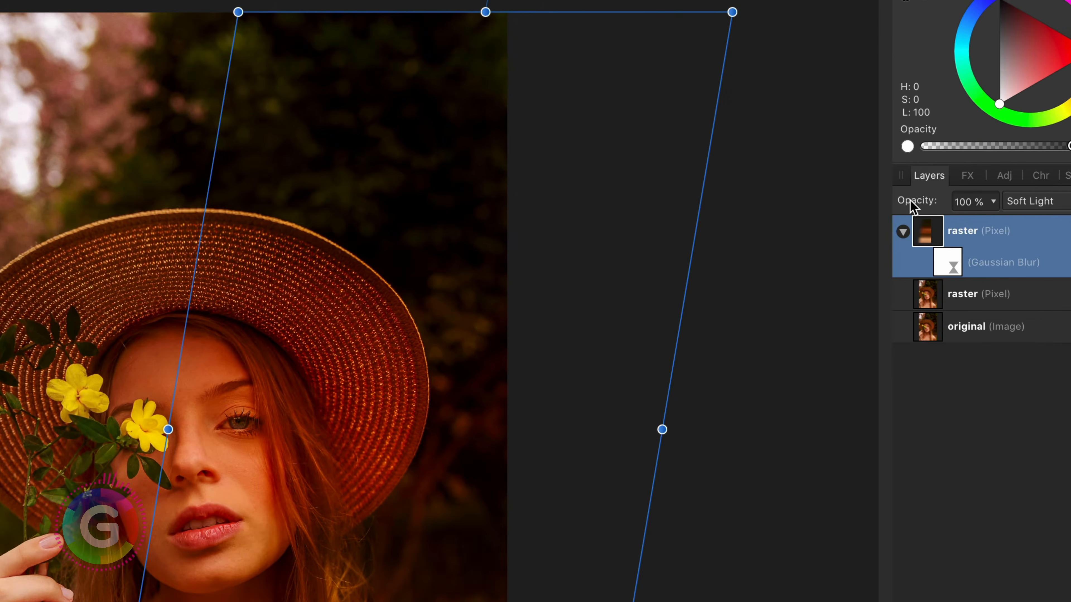
{"action": "left_click_drag", "start_coordinate": [935, 203], "coordinate": [865, 208]}
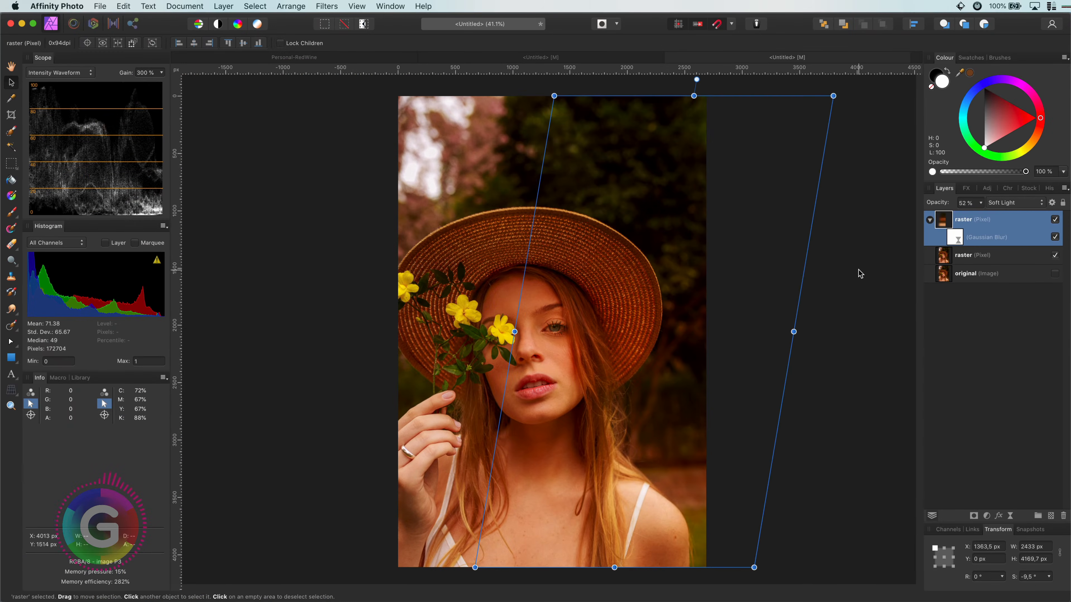
{"action": "left_click", "coordinate": [836, 282]}
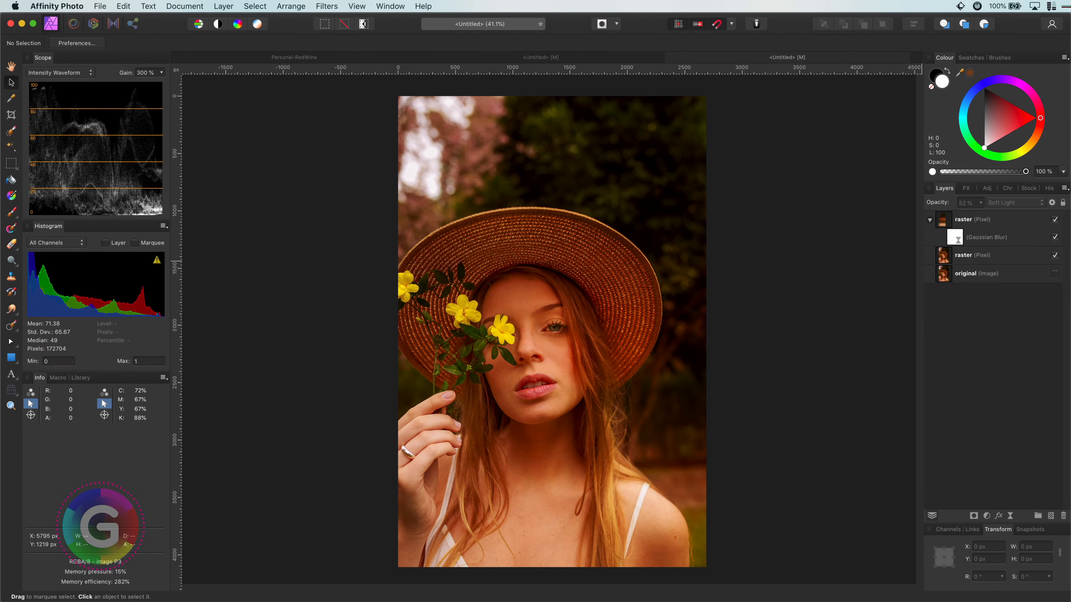
Toggle the blurred streak layer's visibility to compare the photo with and without the colour effect.
{"action": "left_click", "coordinate": [1055, 219]}
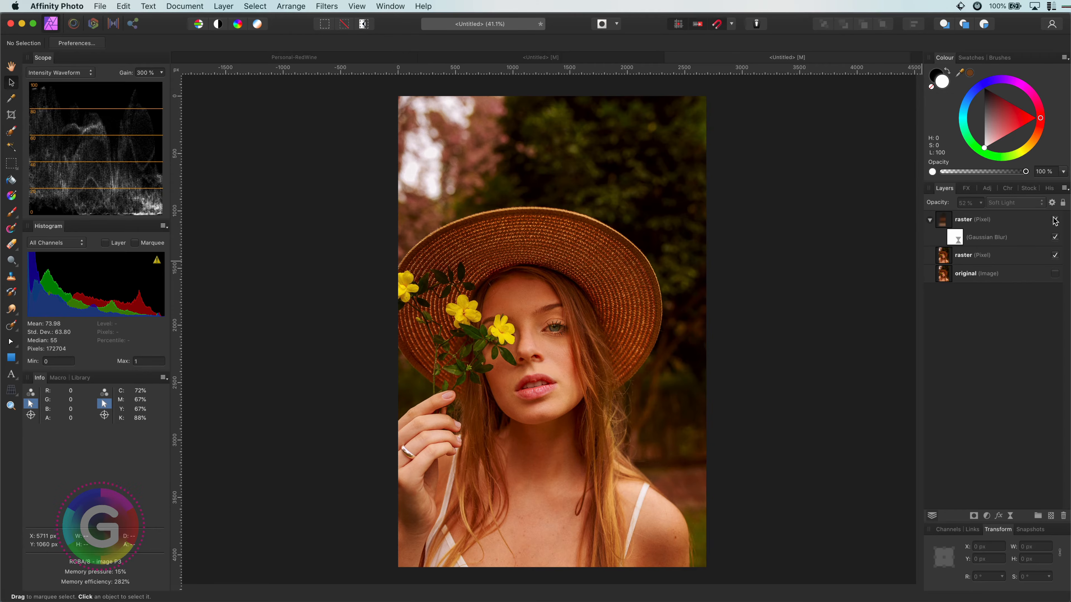
{"action": "left_click", "coordinate": [1055, 219]}
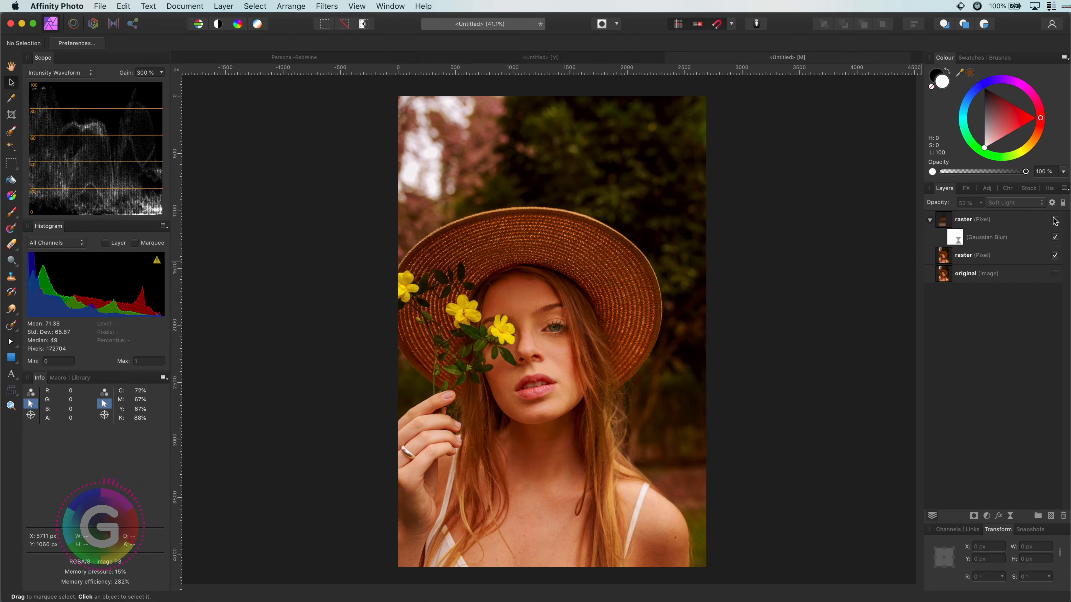
{"action": "left_click", "coordinate": [1055, 219]}
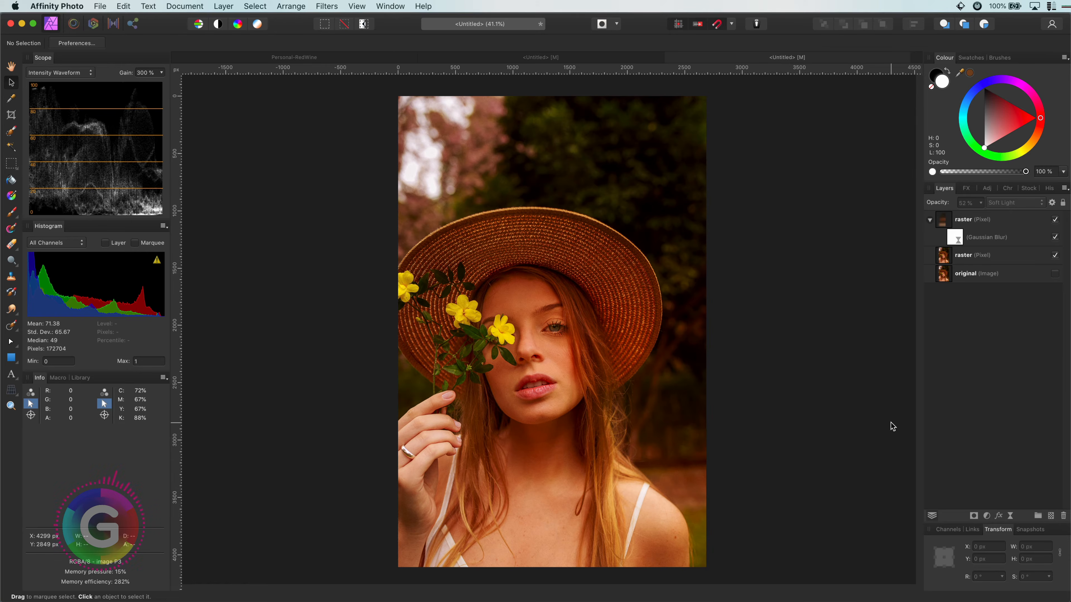
Hide the streak layer and select a full-height strip about 9 px wide at about X 449 px on the full raster layer.
{"action": "left_click", "coordinate": [1055, 220]}
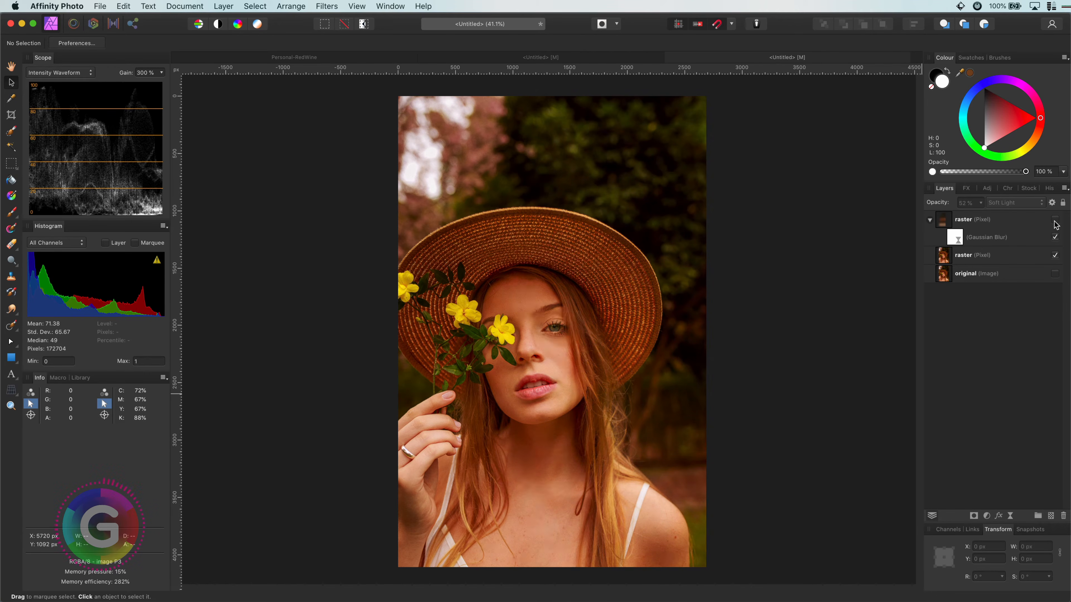
{"action": "left_click", "coordinate": [956, 259]}
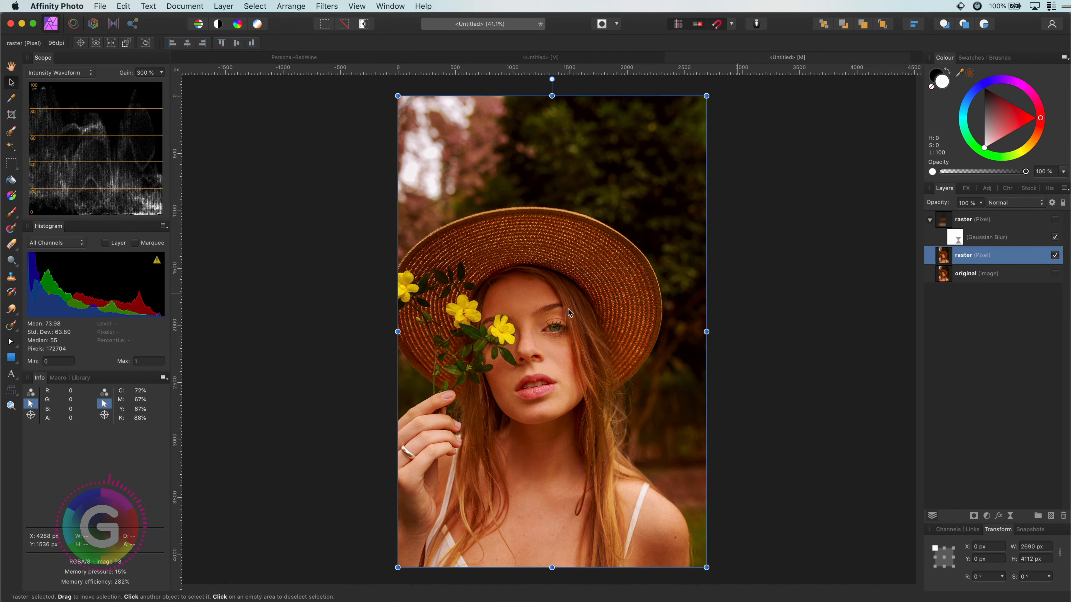
{"action": "key", "text": "m"}
{"action": "left_click_drag", "start_coordinate": [449, 96], "coordinate": [450, 559]}
Copy the strip running through the flowers and paste it as a new layer above the full raster layer.
{"action": "left_click", "coordinate": [125, 7]}
{"action": "left_click", "coordinate": [135, 58]}
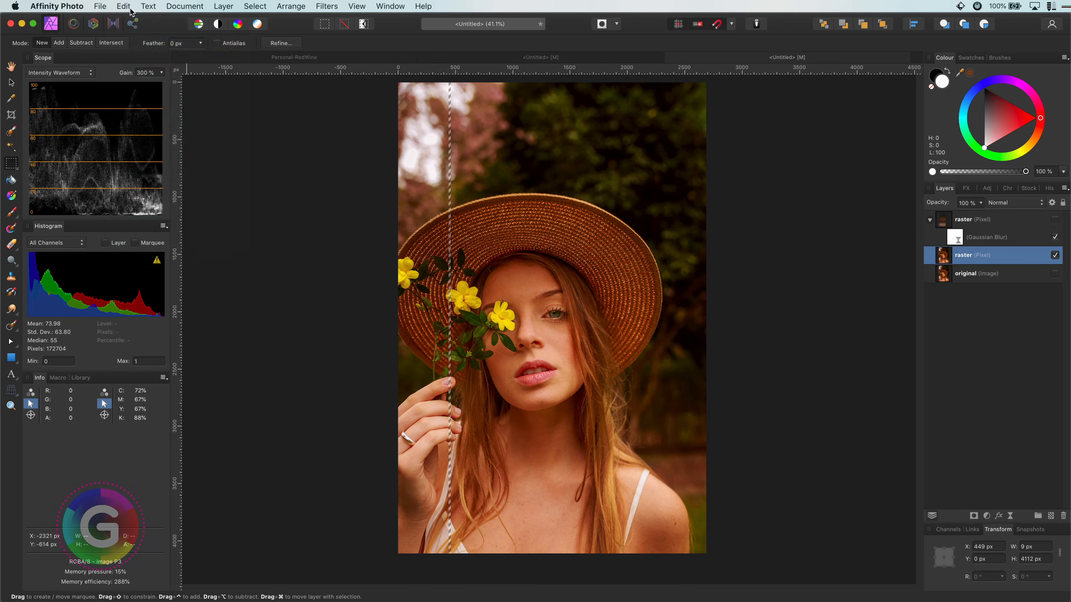
{"action": "left_click", "coordinate": [131, 9]}
{"action": "left_click", "coordinate": [134, 67]}
{"action": "key", "text": "super+minus"}
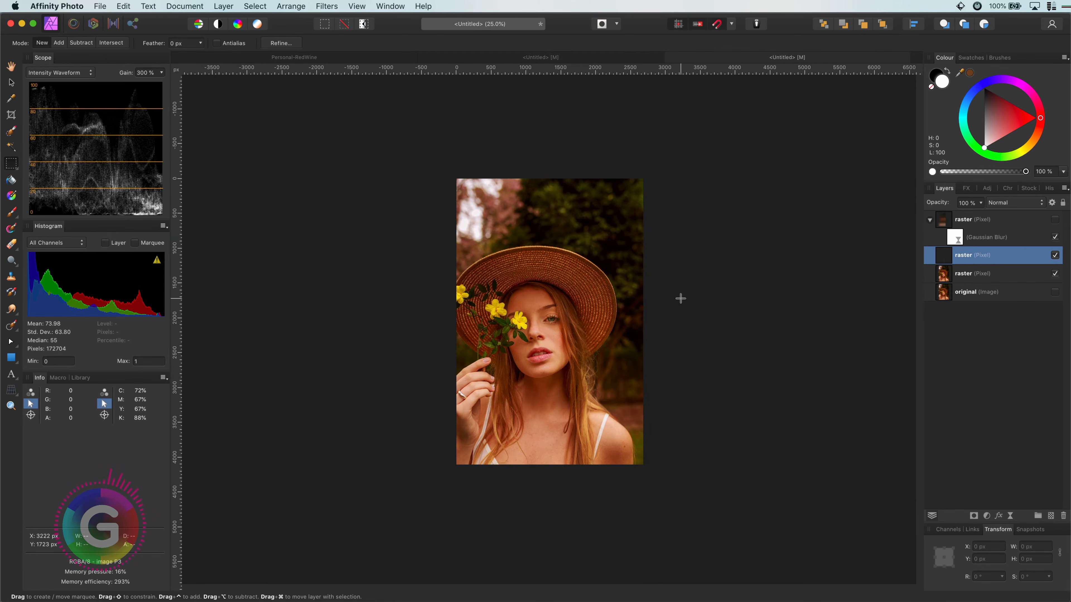
Stretch the pasted flower strip to about 1876 px wide, skew it about 15.2°, and shift it to about X -1290 px.
{"action": "key", "text": "super+0"}
{"action": "key", "text": "v"}
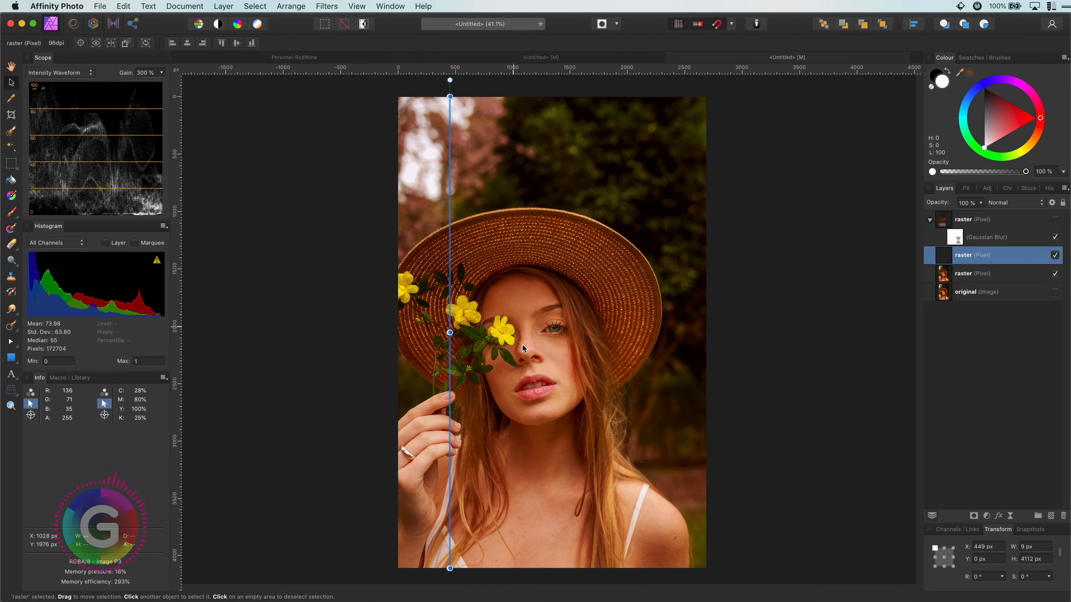
{"action": "mouse_move", "coordinate": [450, 332]}
{"action": "left_mouse_down"}
{"action": "mouse_move", "coordinate": [699, 330]}
{"action": "mouse_move", "coordinate": [664, 332]}
{"action": "left_mouse_up"}
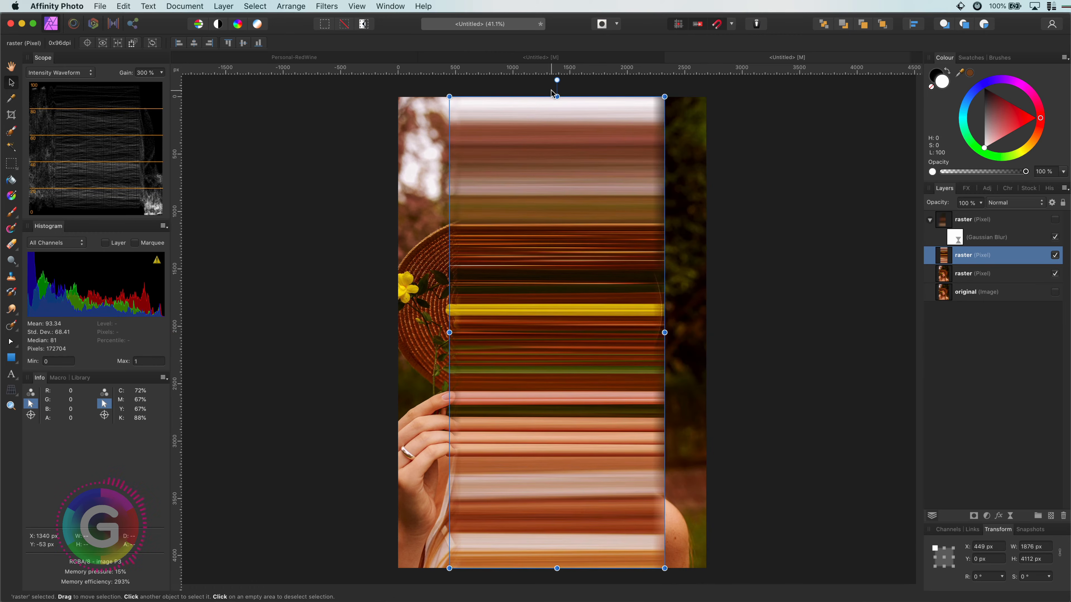
{"action": "left_click_drag", "start_coordinate": [556, 95], "coordinate": [429, 97]}
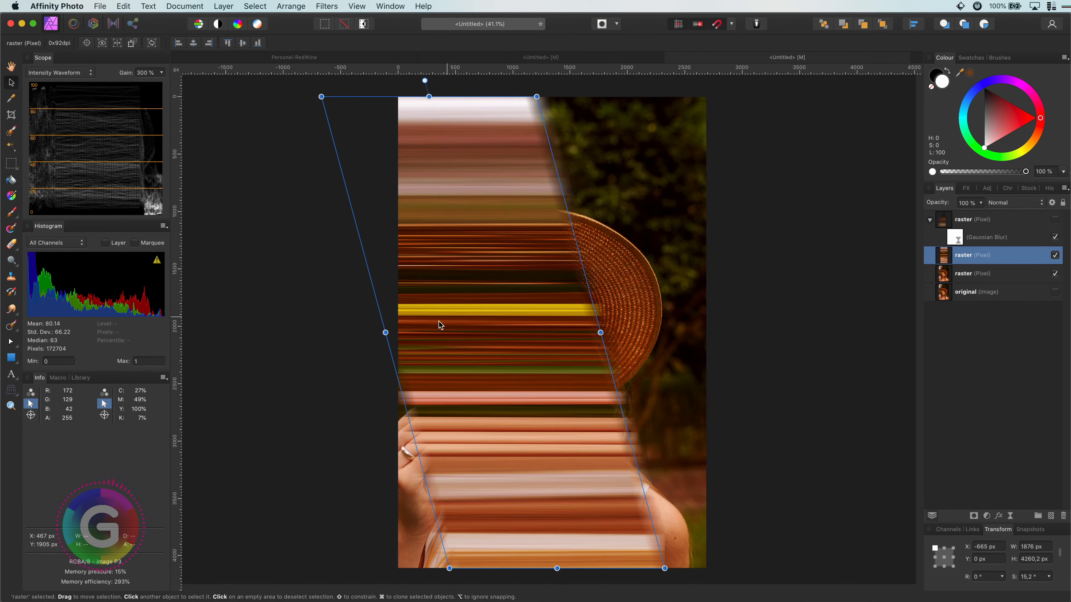
{"action": "left_click_drag", "start_coordinate": [439, 325], "coordinate": [367, 325]}
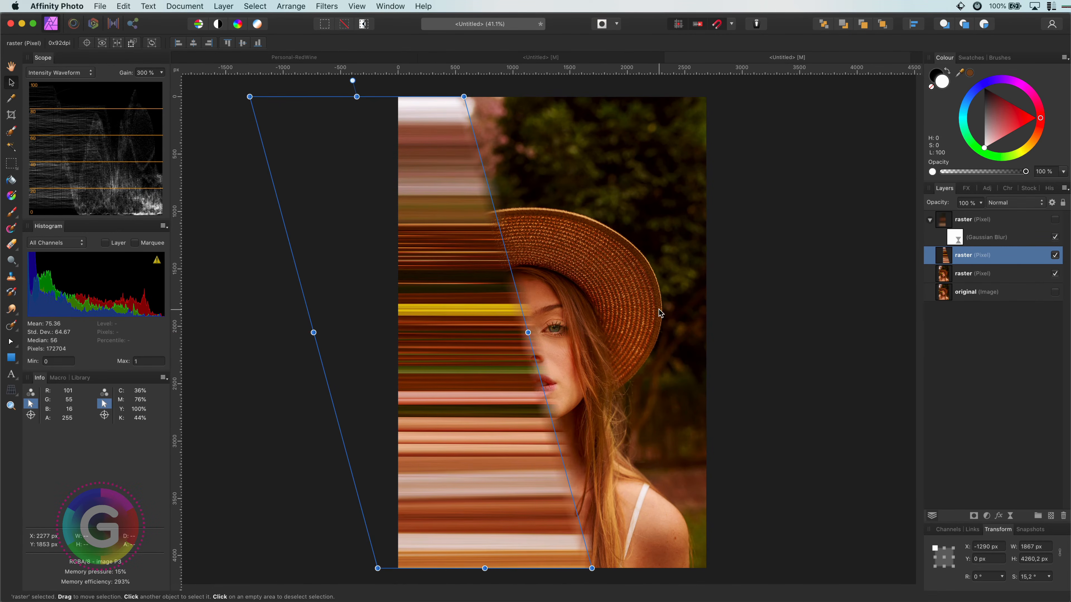
Add a live Gaussian Blur to the skewed flower streak layer and raise its radius until the streaks melt into smooth colour.
{"action": "left_click", "coordinate": [1011, 516]}
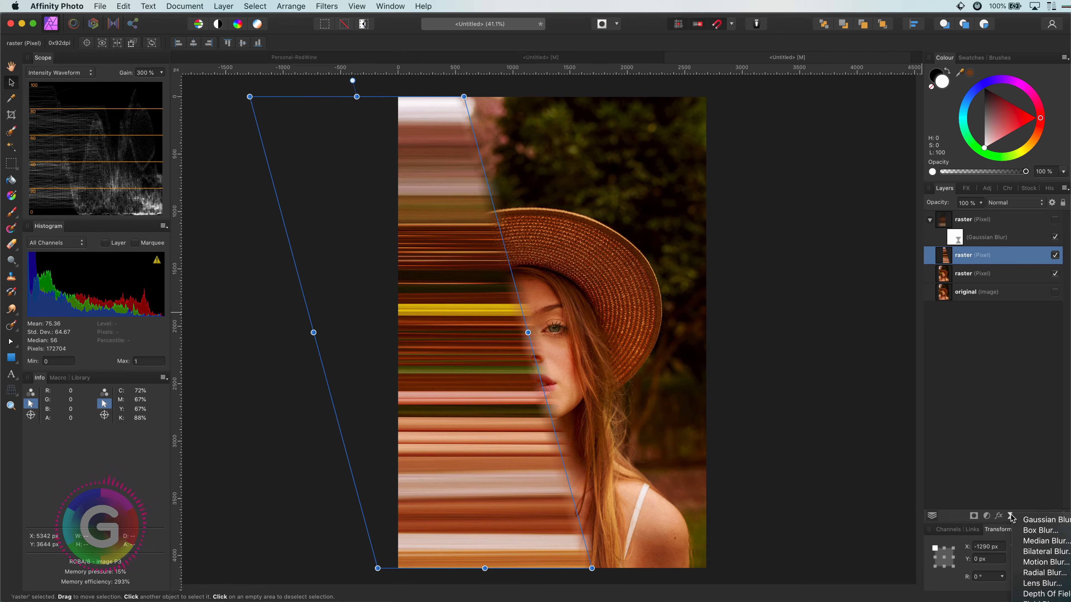
{"action": "left_click", "coordinate": [1027, 523]}
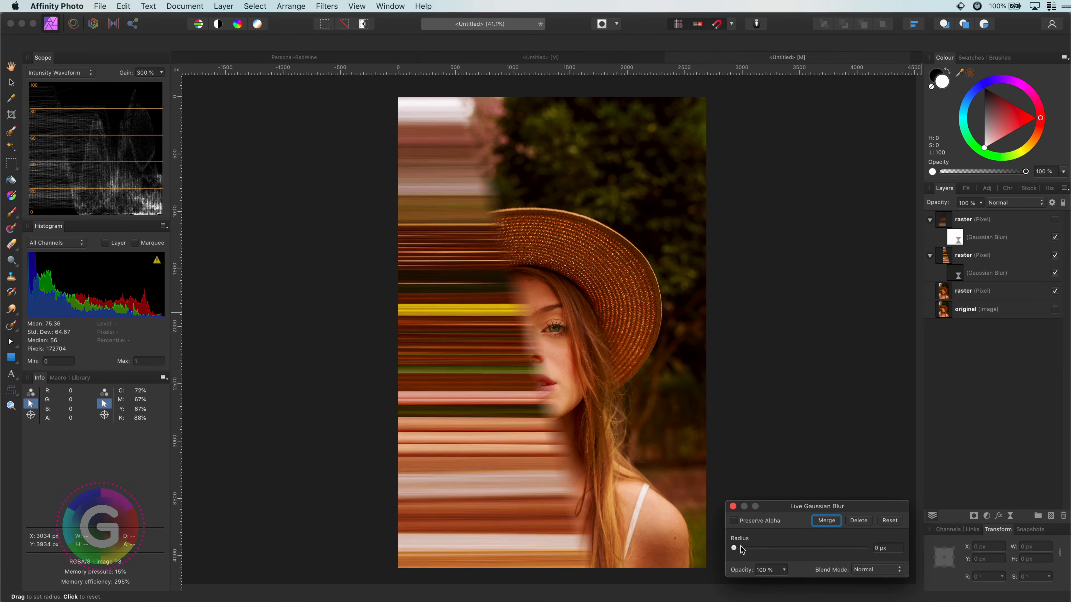
{"action": "left_click_drag", "start_coordinate": [743, 549], "coordinate": [865, 548]}
Set the blurred flower streak layer's blend mode to Soft Light and leave no layer selected.
{"action": "left_click", "coordinate": [964, 255]}
{"action": "left_click", "coordinate": [1015, 202]}
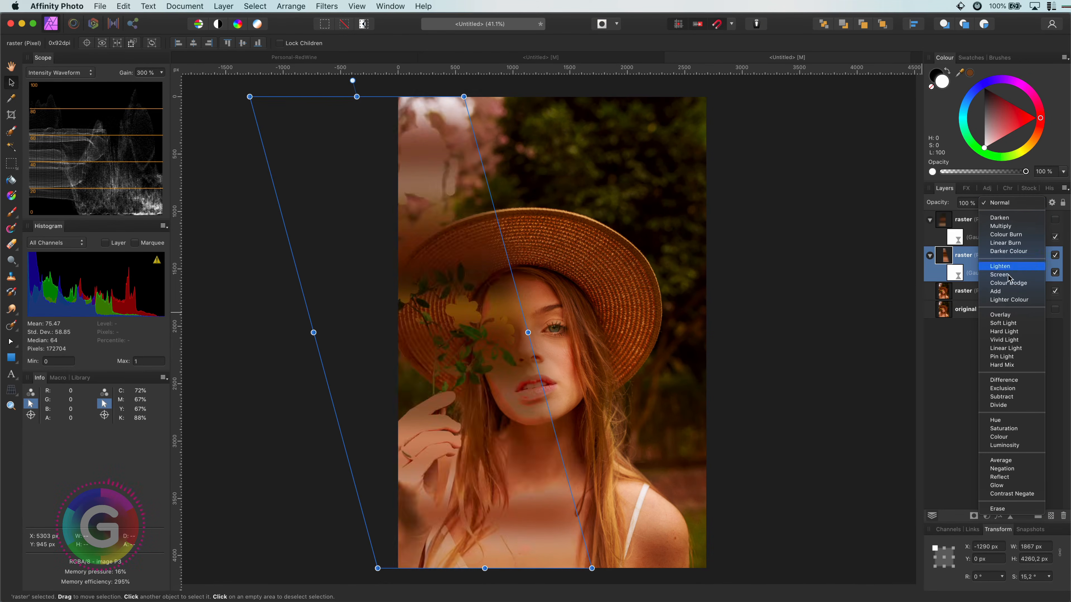
{"action": "left_click", "coordinate": [1014, 323]}
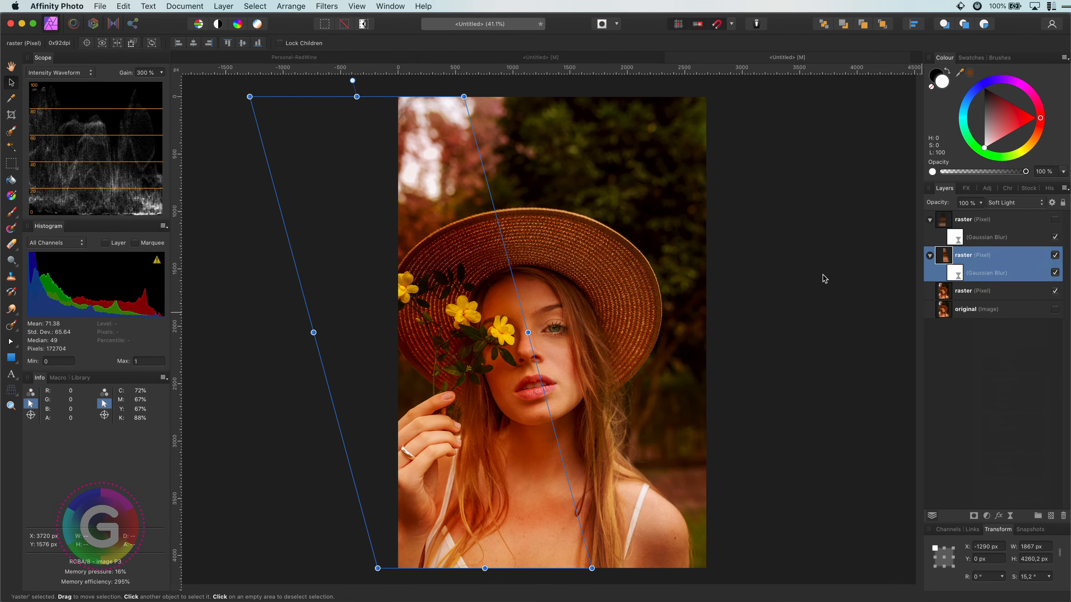
{"action": "left_click", "coordinate": [823, 276]}
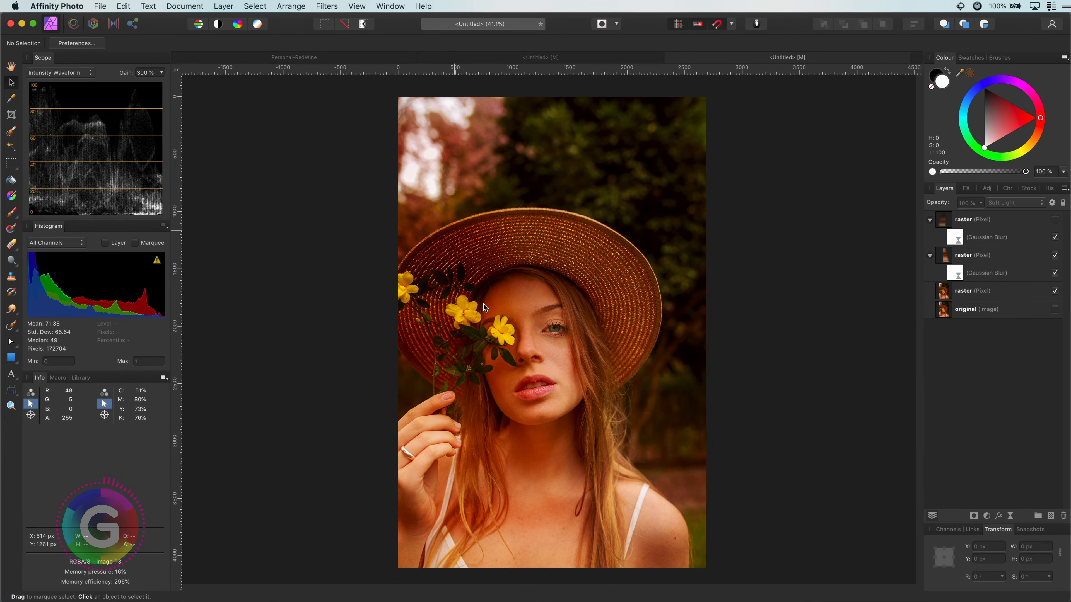
Show the upper streak layer again and change its blend mode to Add, leaving no layer selected.
{"action": "left_click", "coordinate": [1055, 220]}
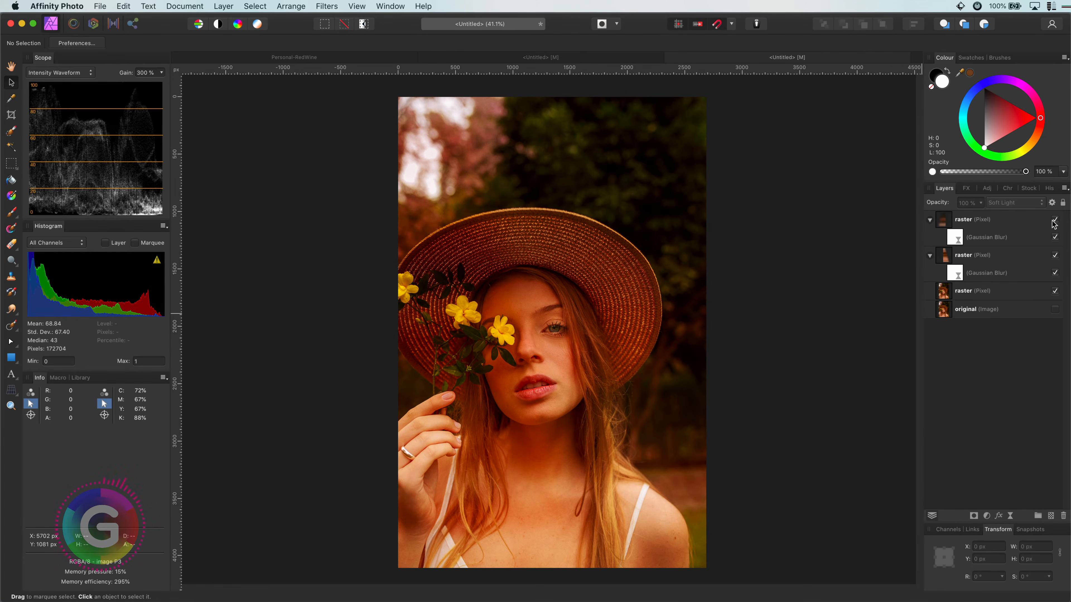
{"action": "left_click", "coordinate": [1054, 224]}
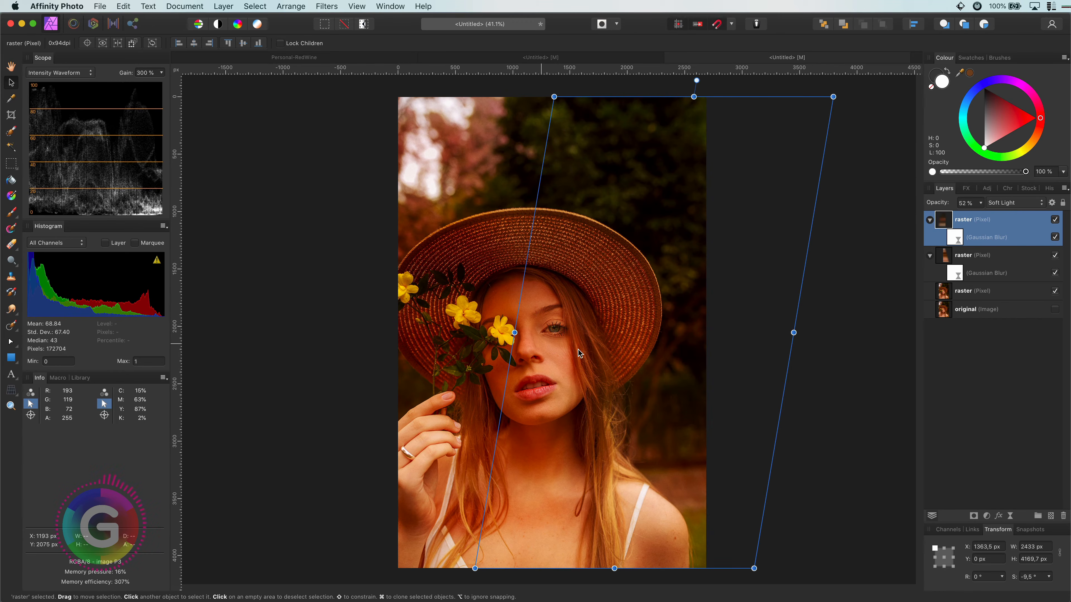
{"action": "left_click", "coordinate": [1012, 203]}
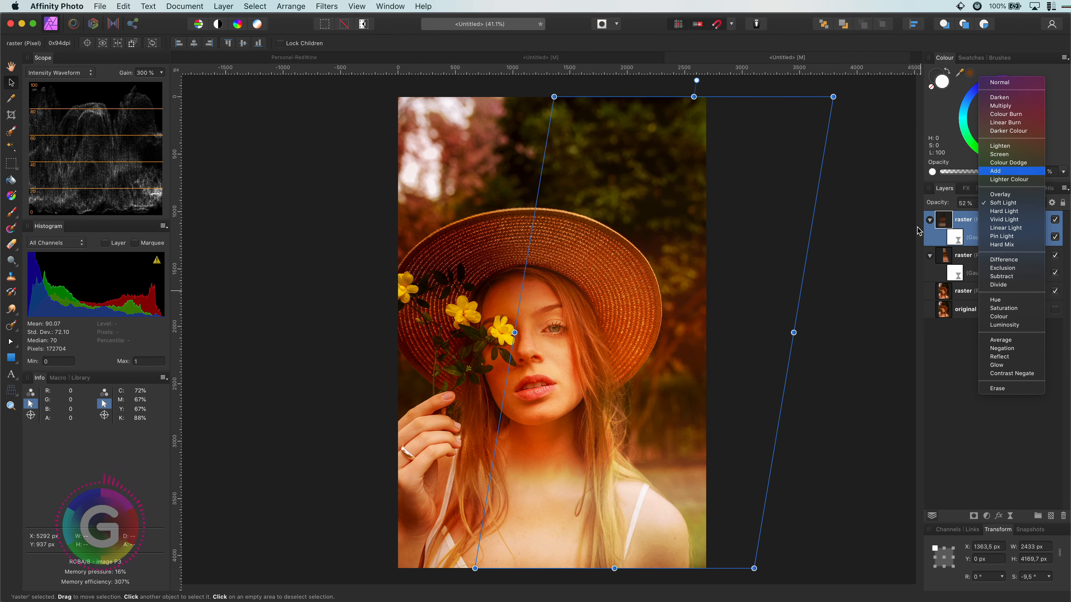
{"action": "left_click", "coordinate": [1011, 171]}
{"action": "left_click", "coordinate": [877, 251]}
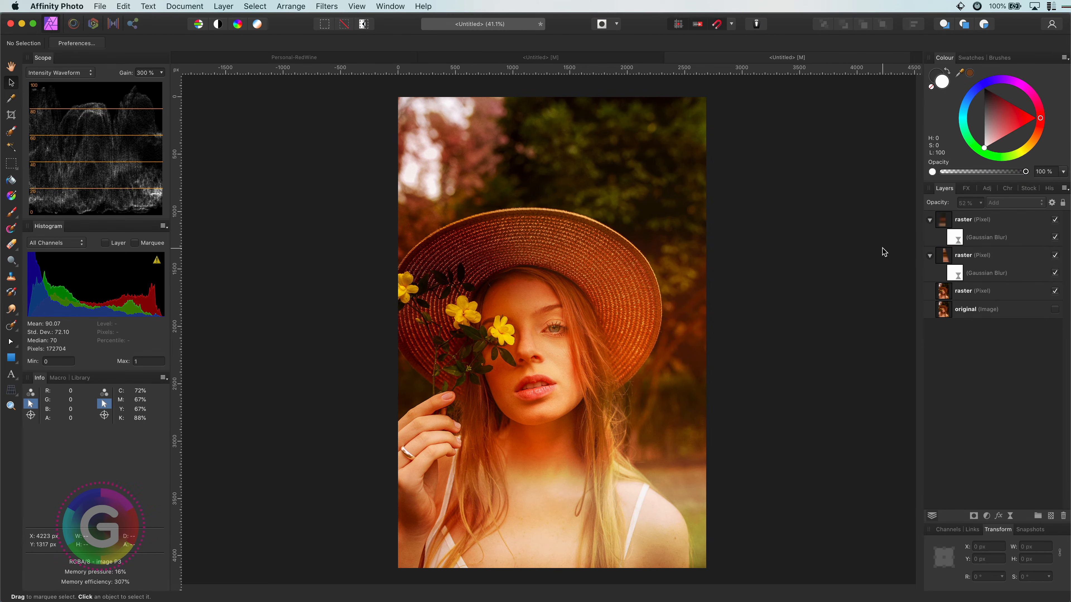
Collapse the two blurred streak layers and group them together above the full raster layer.
{"action": "left_click", "coordinate": [930, 221]}
{"action": "left_click", "coordinate": [929, 238]}
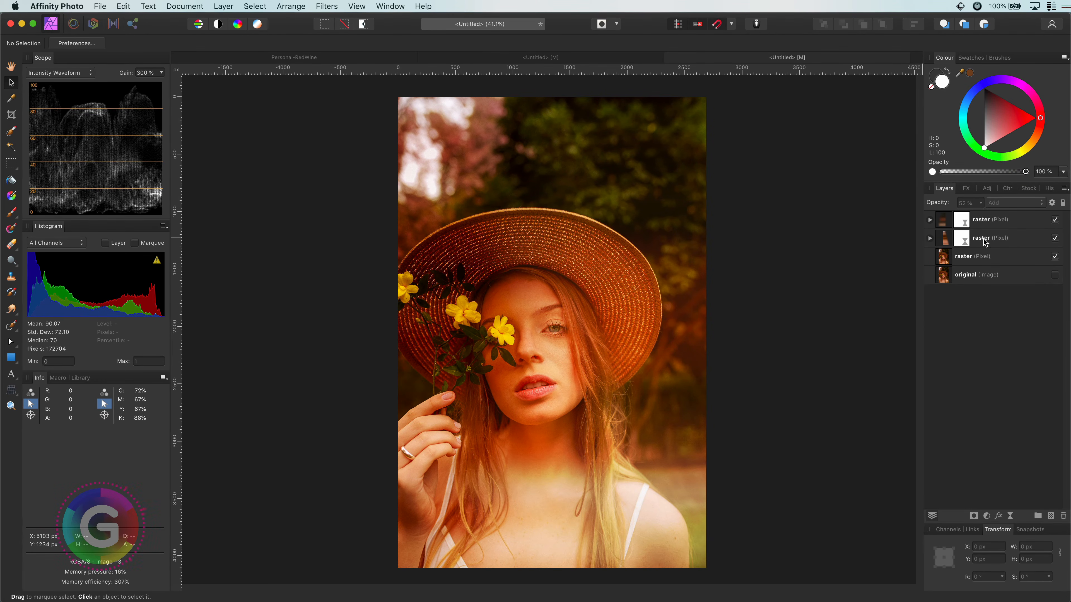
{"action": "left_click", "coordinate": [1012, 238]}
{"action": "left_click", "coordinate": [1029, 221], "text": "shift"}
{"action": "left_click", "coordinate": [1055, 220]}
{"action": "left_click", "coordinate": [871, 361]}
{"action": "left_click", "coordinate": [1033, 221]}
{"action": "left_click", "coordinate": [1037, 238], "text": "shift"}
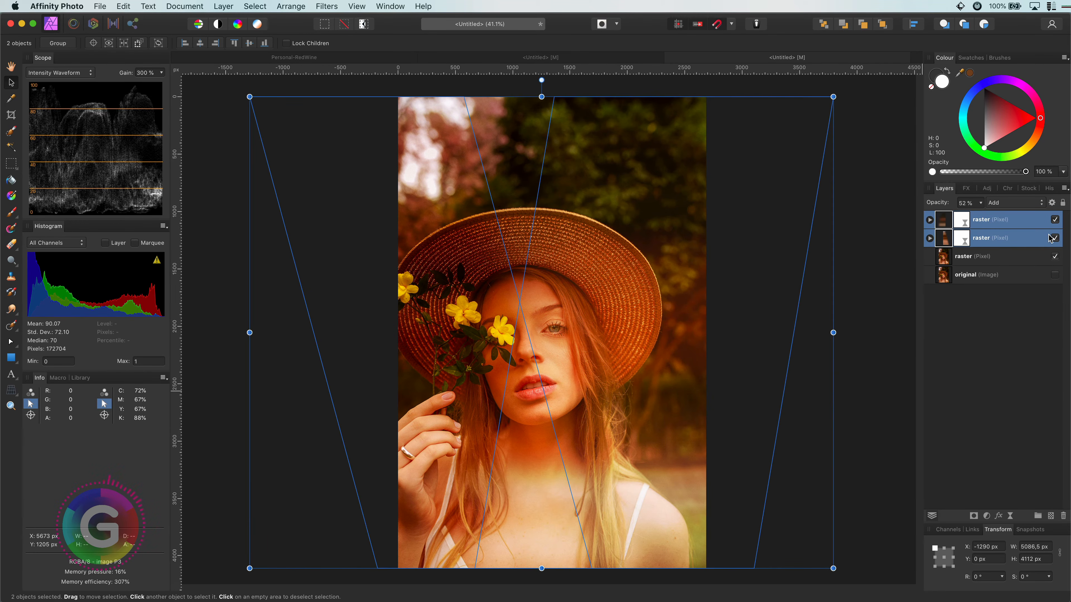
{"action": "key", "text": "super+g"}
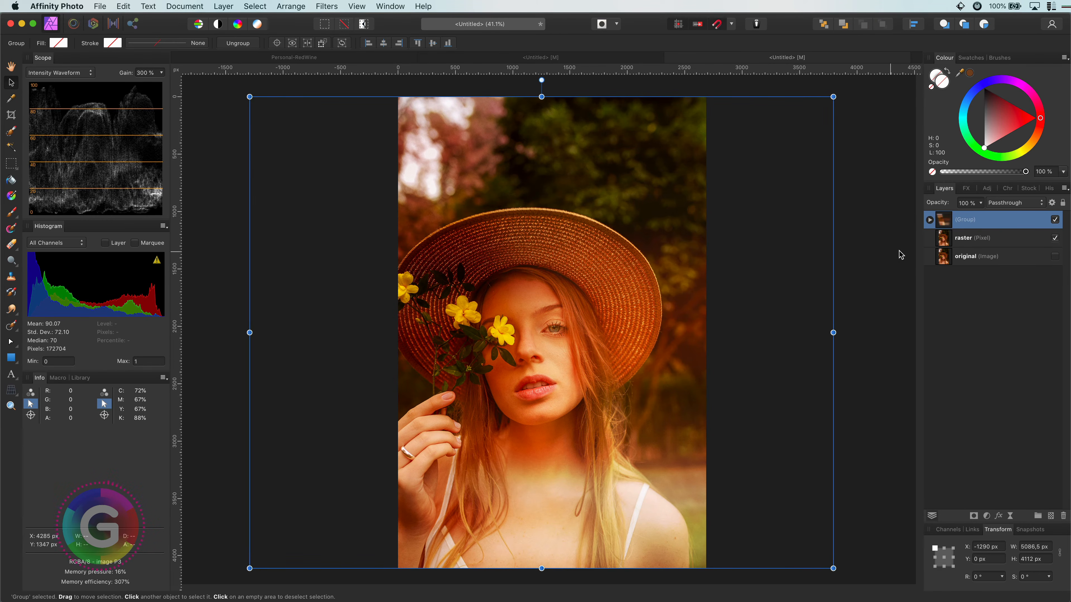
In the group's blend options, drop the underlying composition range's shadow end to 0% output, ramping linearly up to the highlights.
{"action": "left_click", "coordinate": [1052, 203]}
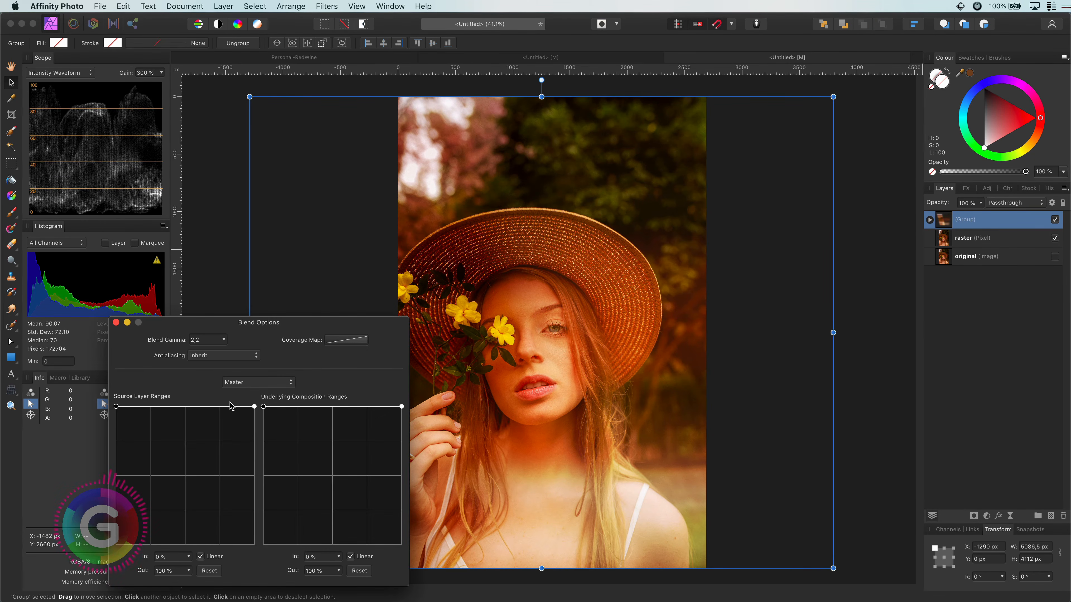
{"action": "left_click_drag", "start_coordinate": [263, 407], "coordinate": [265, 582]}
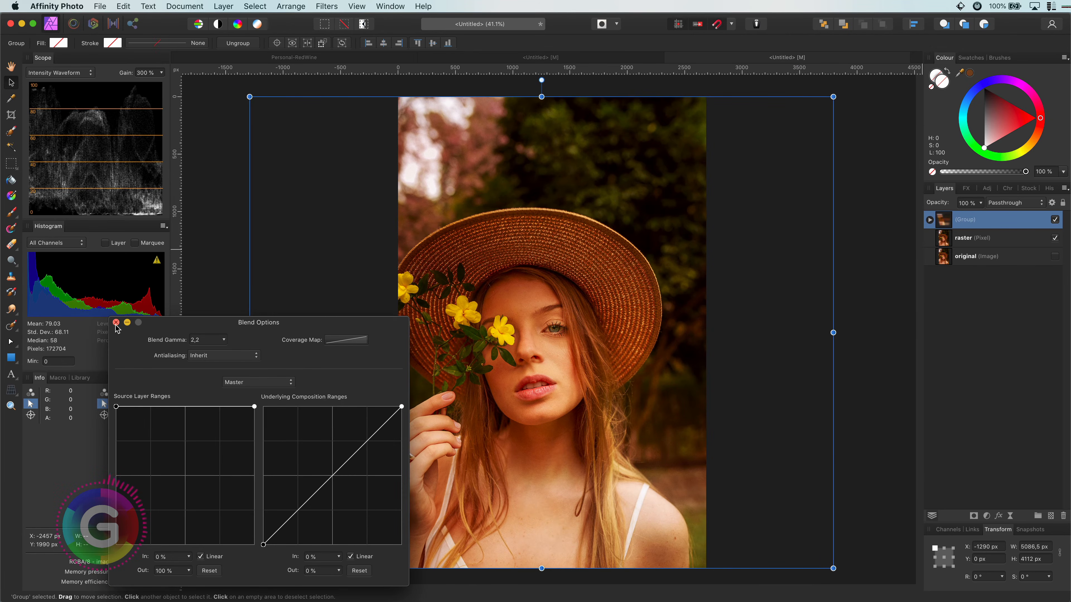
{"action": "left_click", "coordinate": [116, 323]}
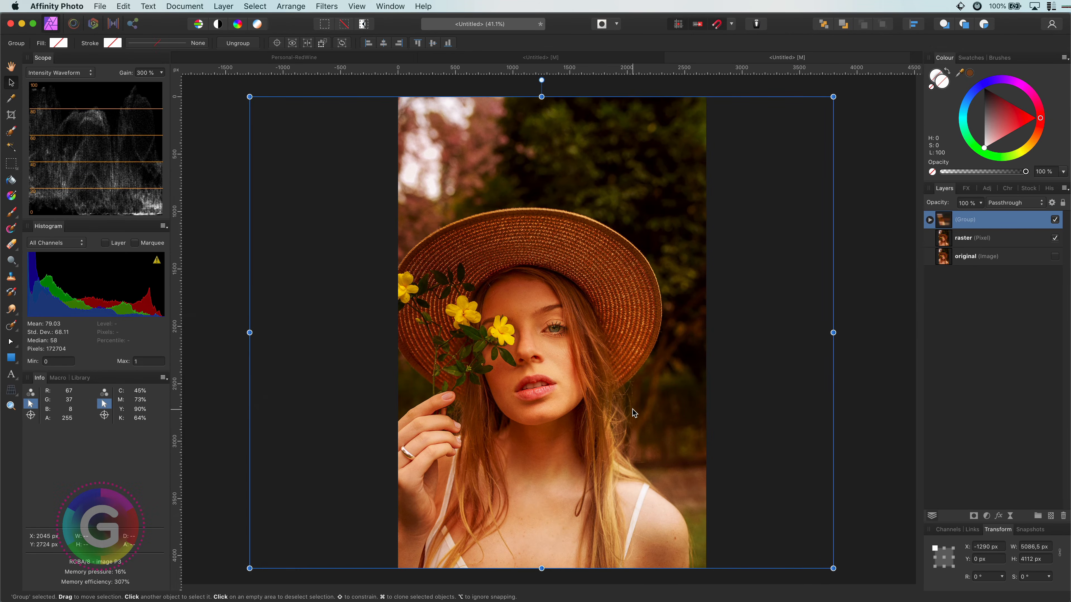
Toggle the streak group's visibility to compare the photo with and without the colour grade.
{"action": "left_click", "coordinate": [1055, 220]}
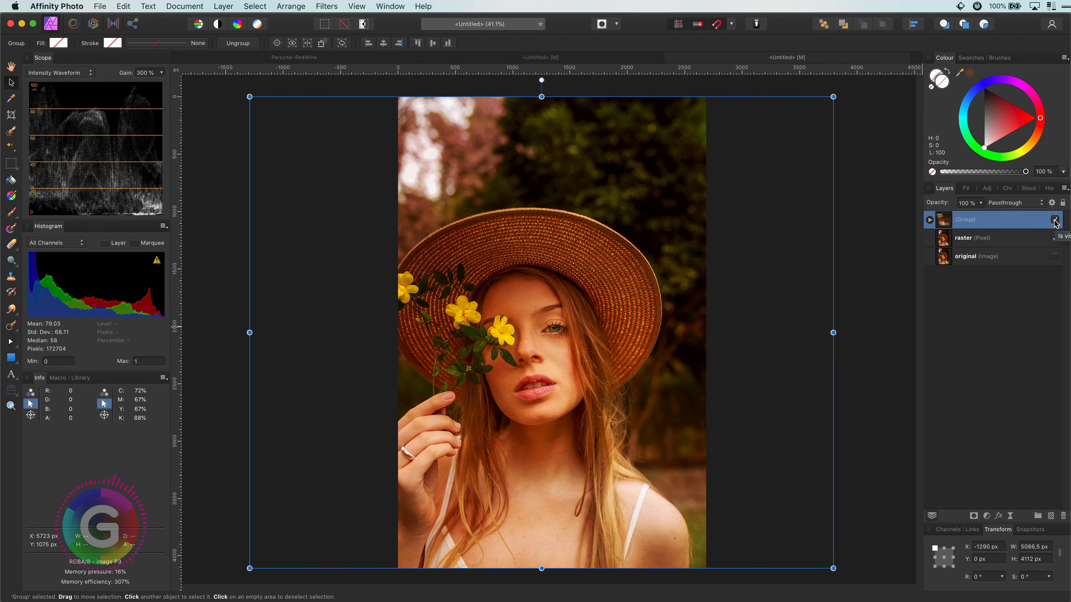
{"action": "left_click", "coordinate": [1055, 220]}
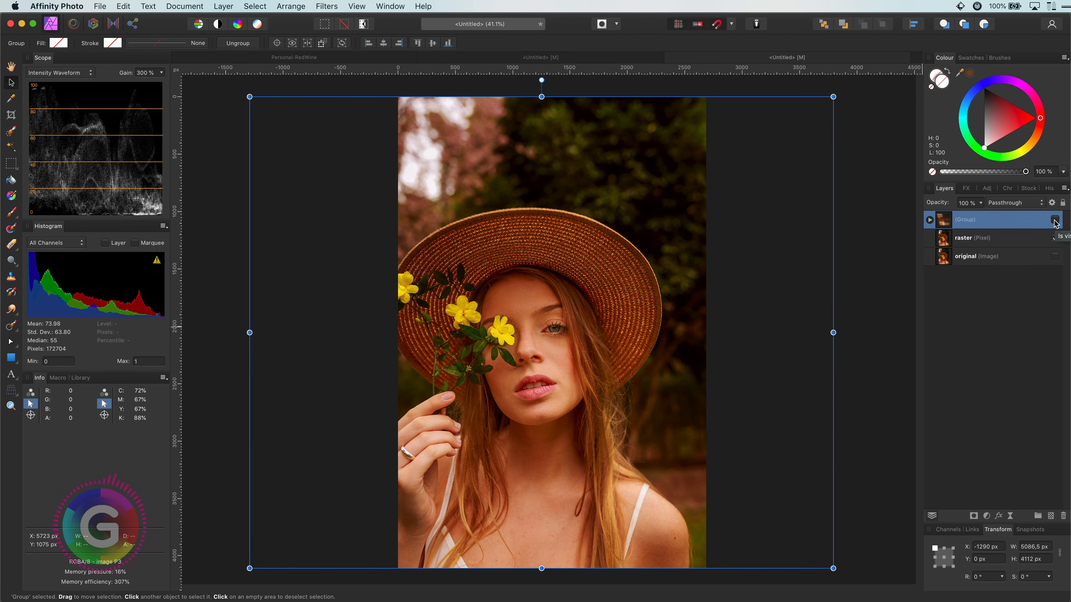
{"action": "left_click", "coordinate": [1055, 219]}
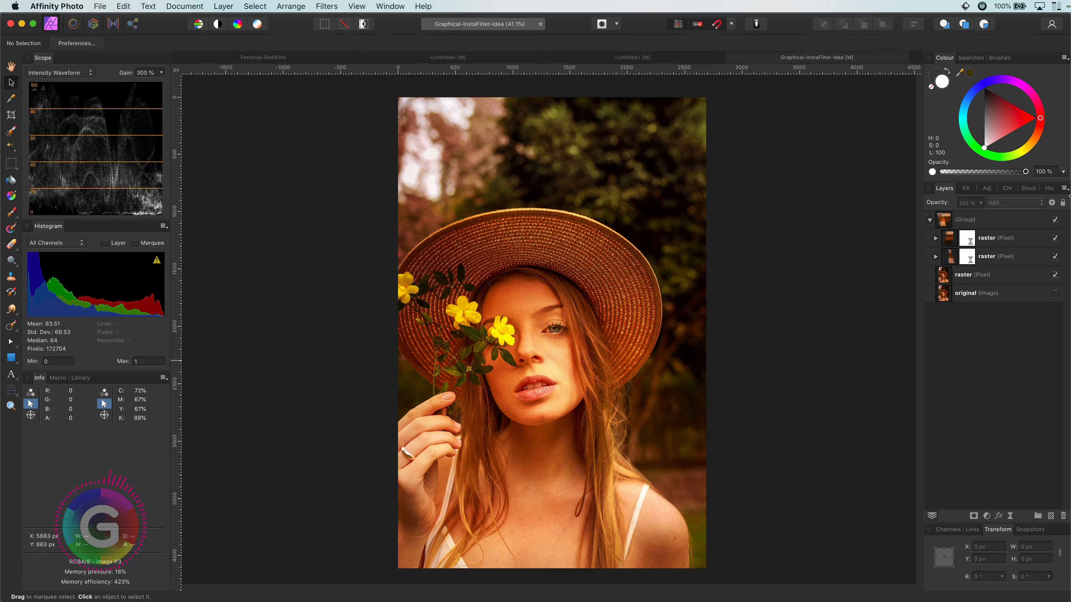
{"action": "left_click", "coordinate": [1055, 220]}
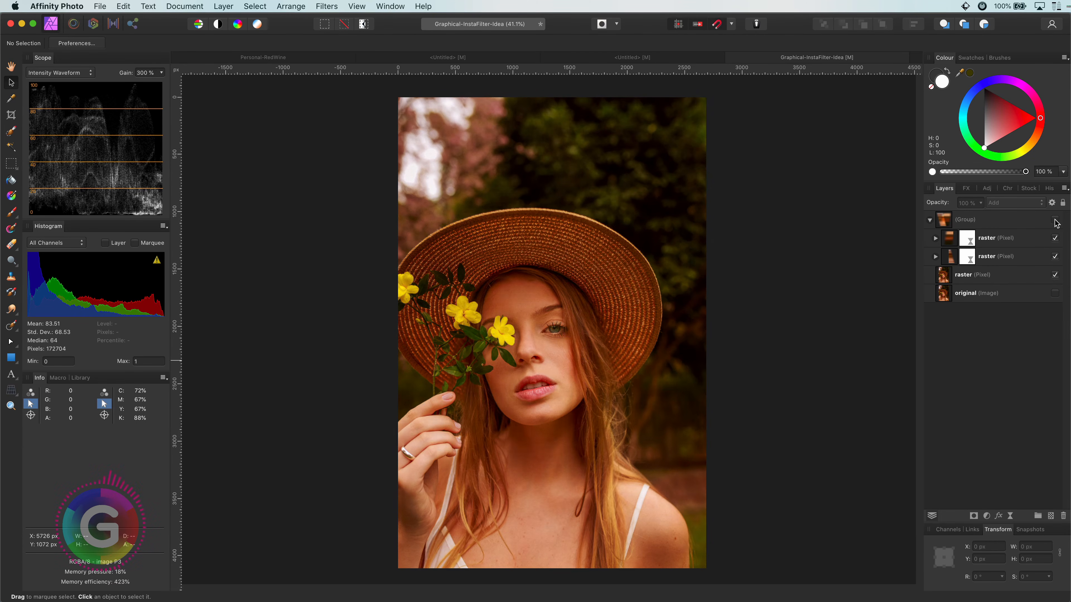
{"action": "left_click", "coordinate": [1055, 220]}
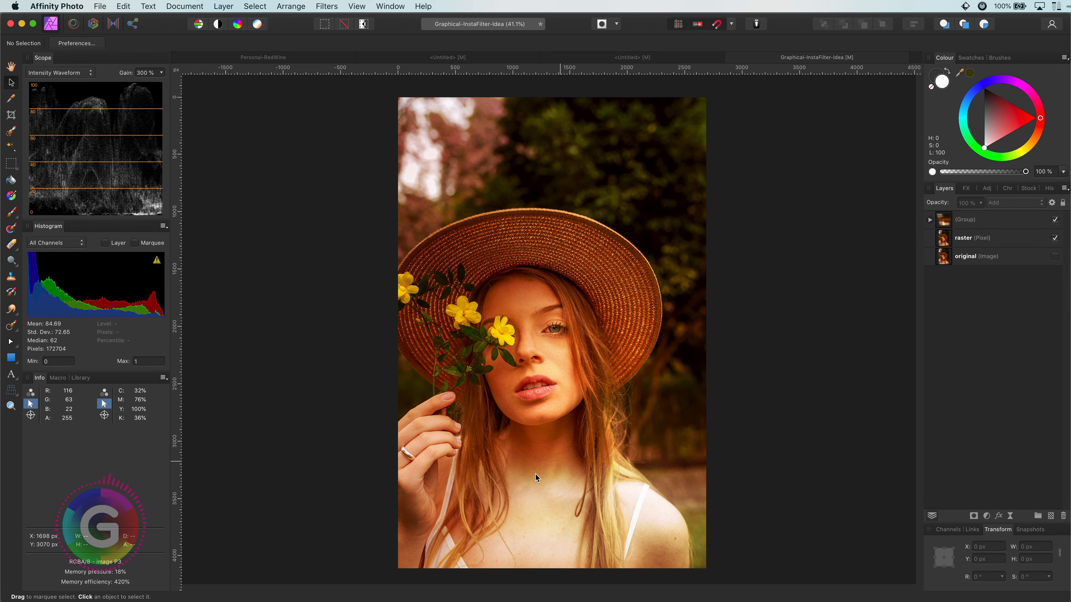
Rotate the upper streak layer inside the group to 180° and shift it further over the portrait, leaving no layer selected.
{"action": "left_click", "coordinate": [929, 220]}
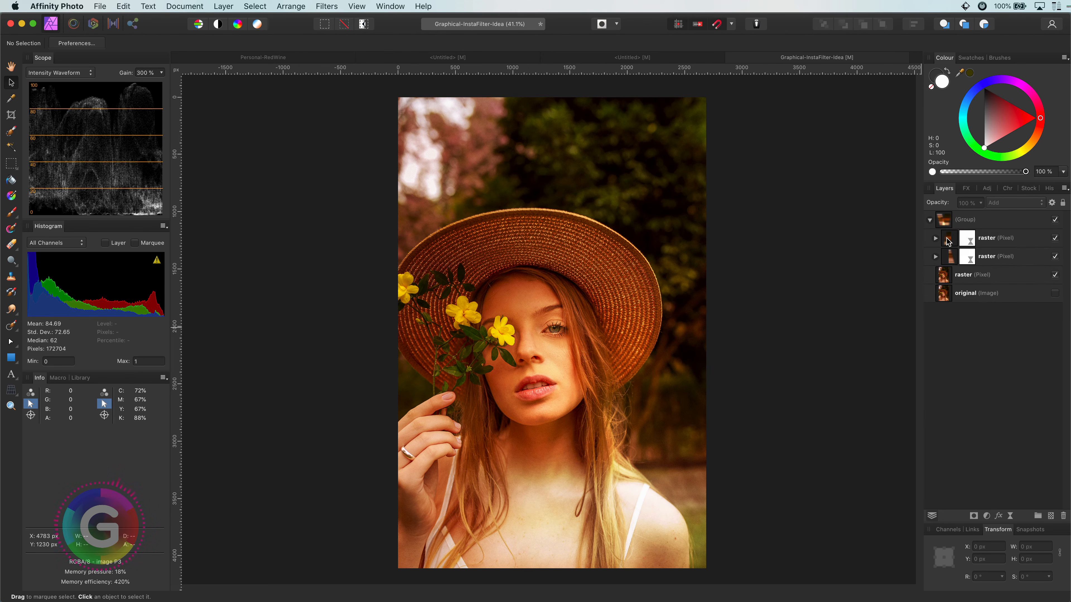
{"action": "left_click", "coordinate": [948, 241]}
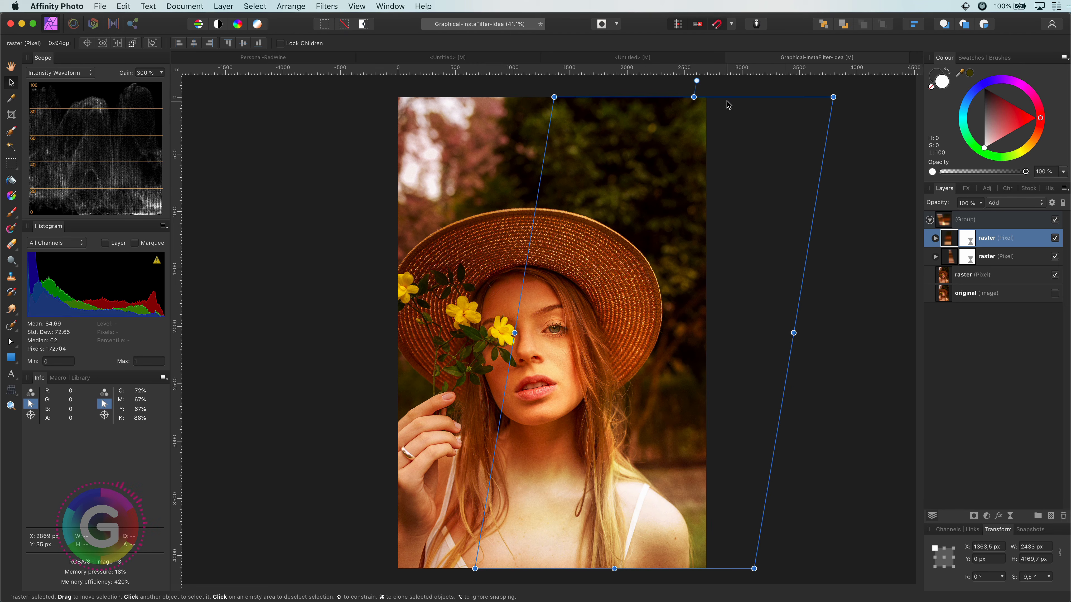
{"action": "left_click_drag", "start_coordinate": [698, 80], "coordinate": [794, 265]}
{"action": "left_click_drag", "start_coordinate": [767, 320], "coordinate": [765, 339]}
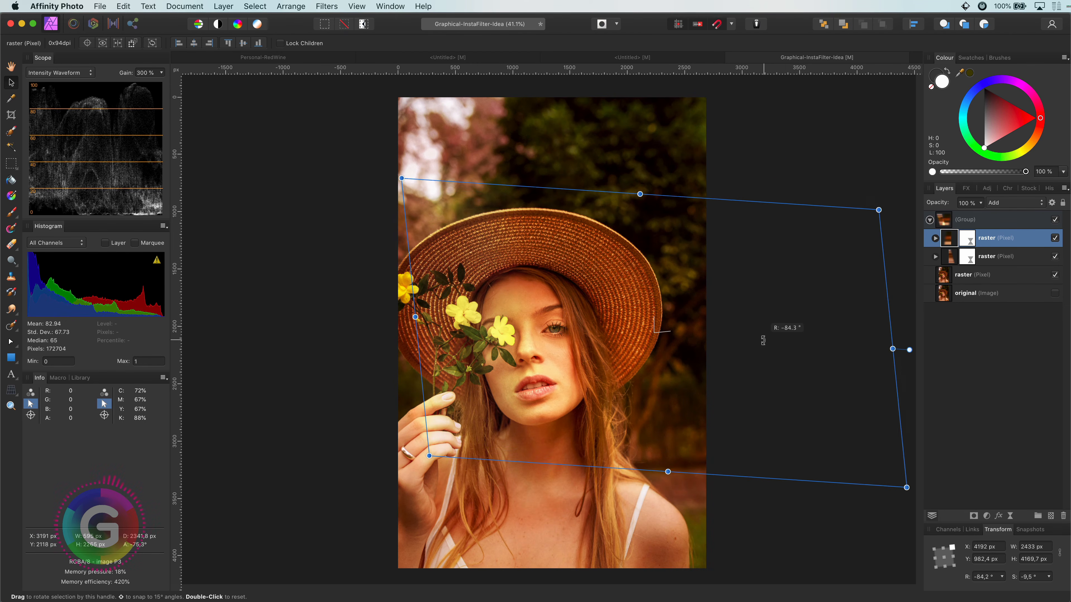
{"action": "left_click_drag", "start_coordinate": [670, 376], "coordinate": [620, 374]}
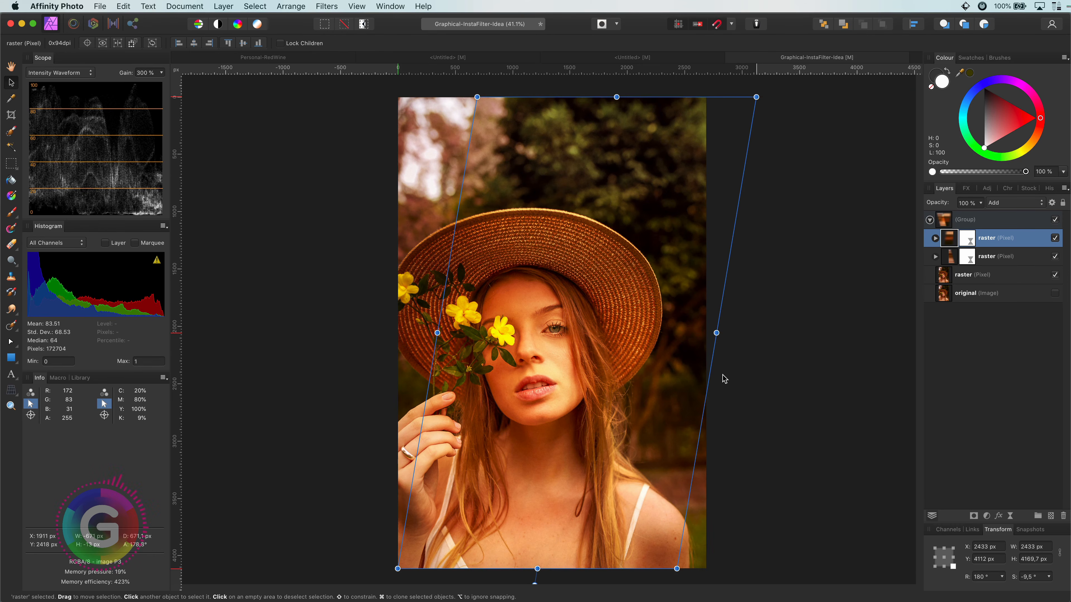
{"action": "left_click", "coordinate": [849, 372]}
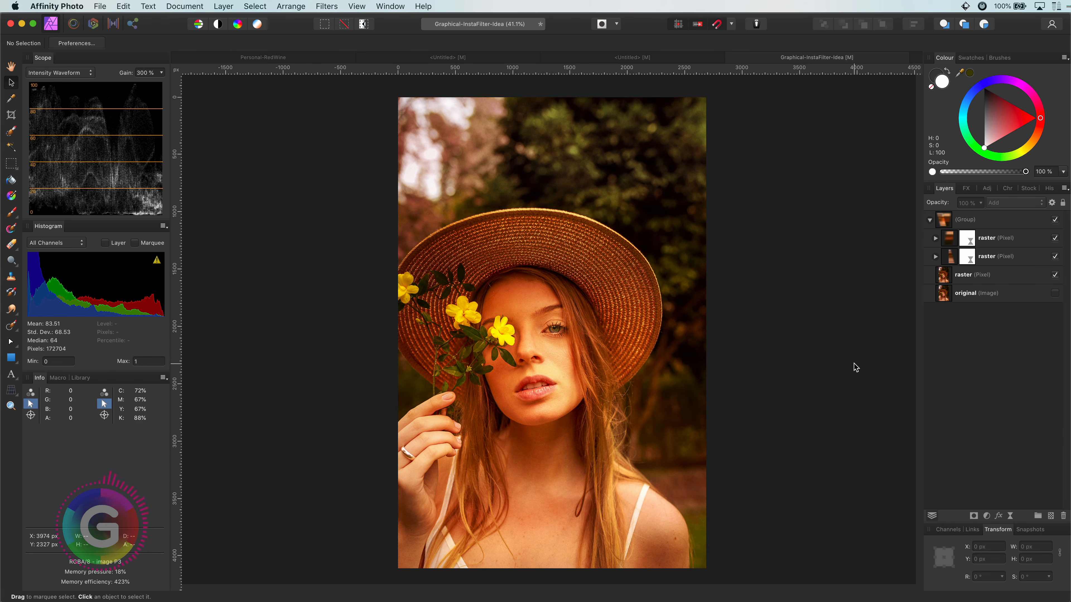